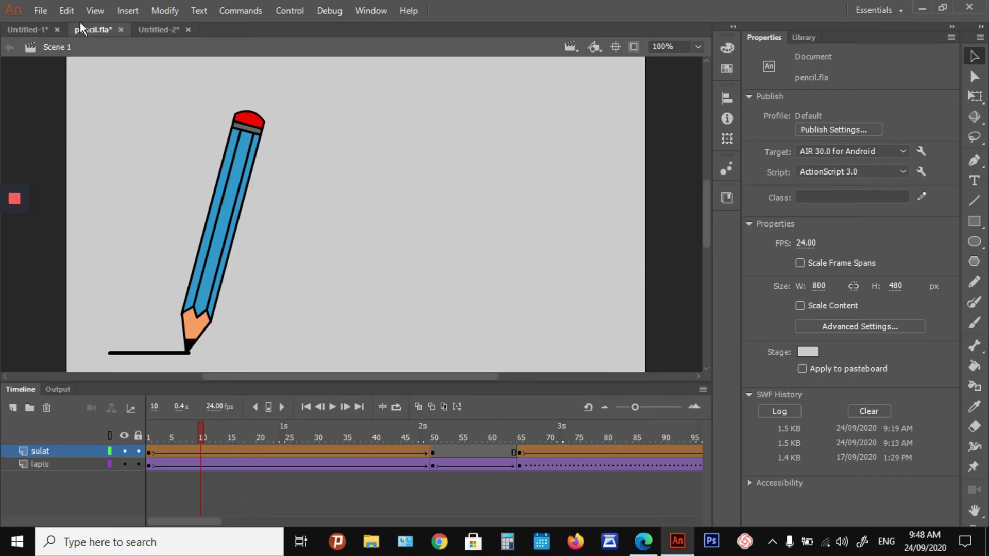
Step: Create a new document from the AIR for Android 800 x 480 Blank template
click(162, 29)
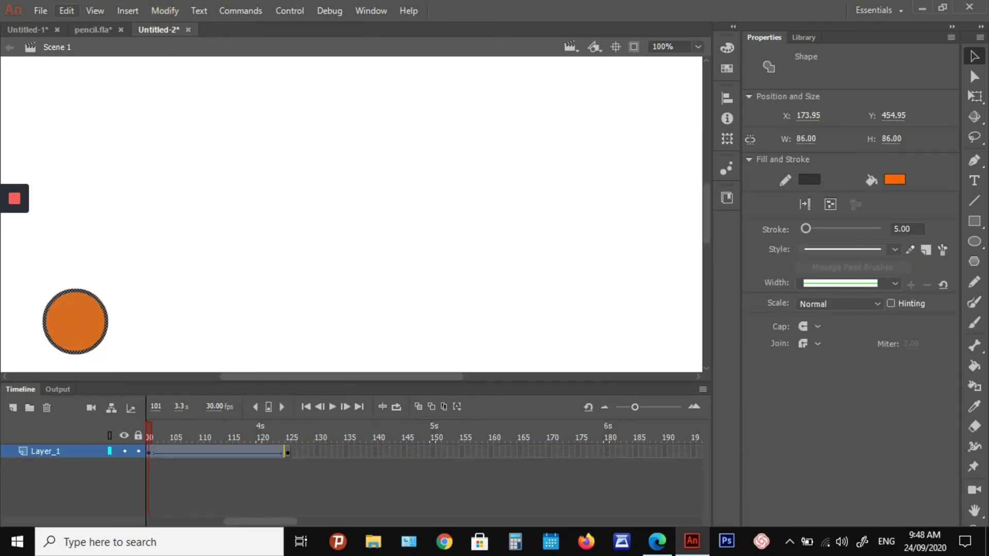
click(41, 10)
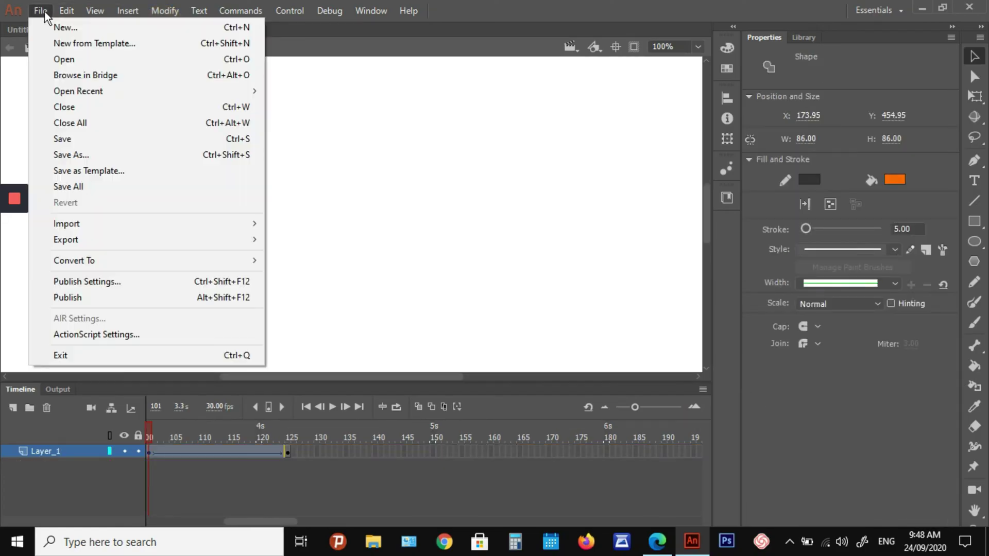
click(63, 46)
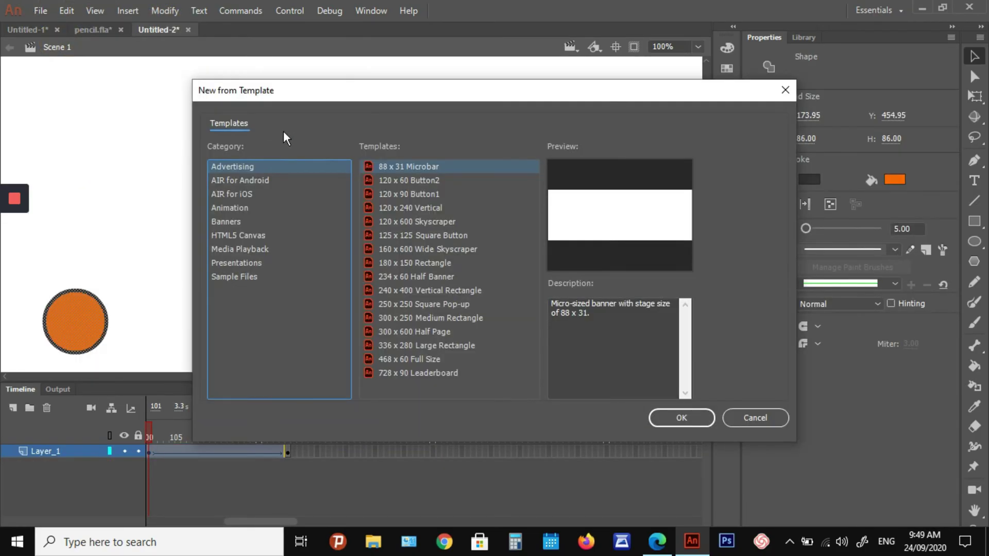
click(253, 184)
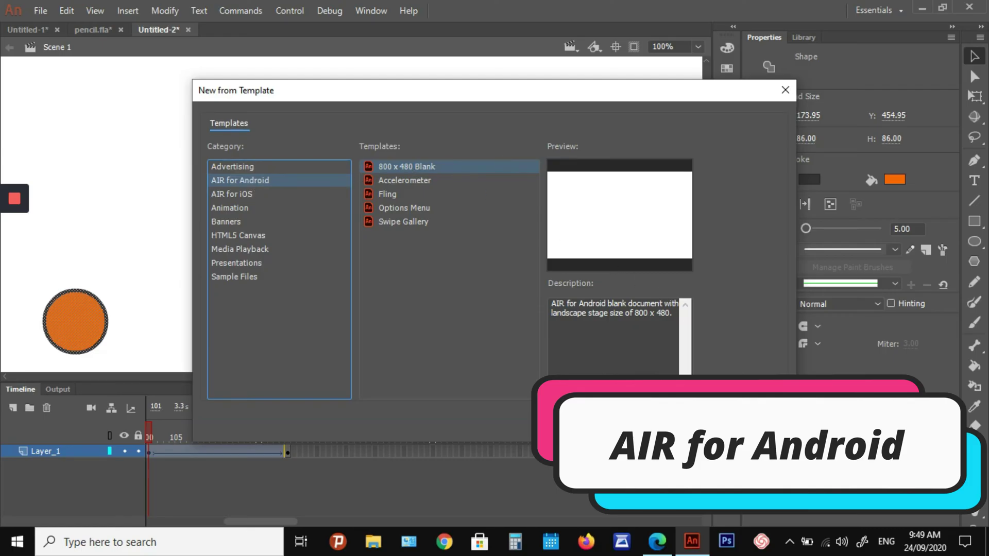
click(711, 427)
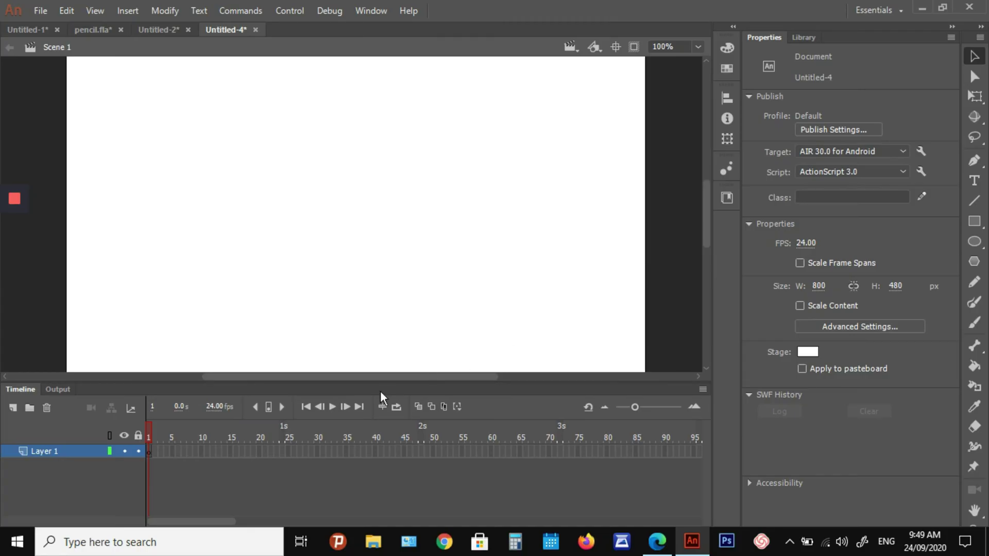
Step: Draw a long vertical line with the Line tool near the stage's left edge on frame 1 of Layer 1
click(150, 452)
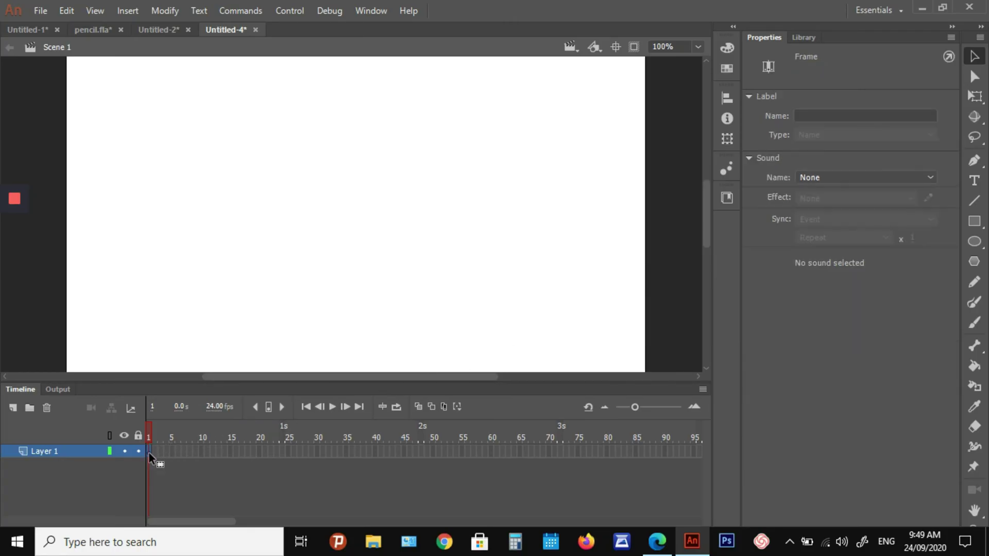
click(971, 209)
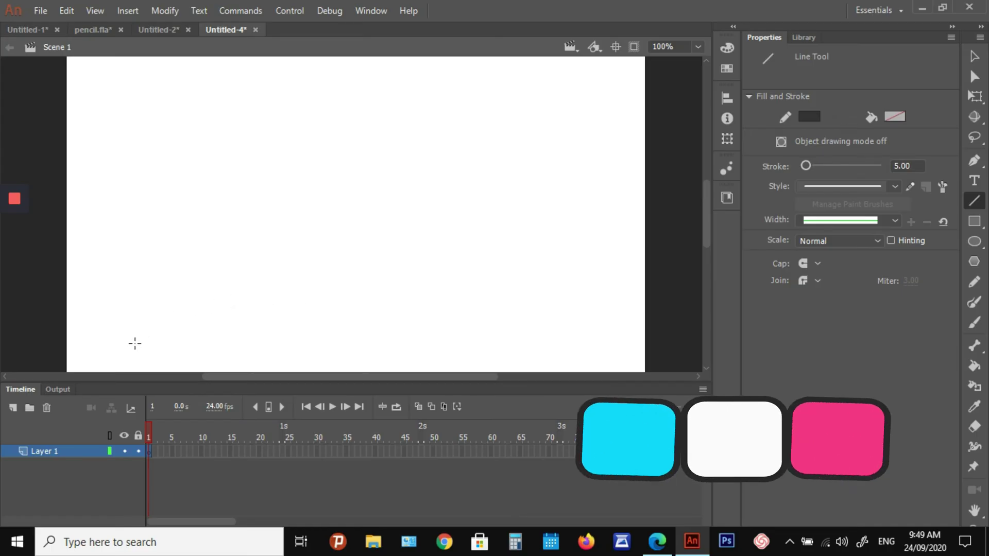
drag(133, 341, 134, 115)
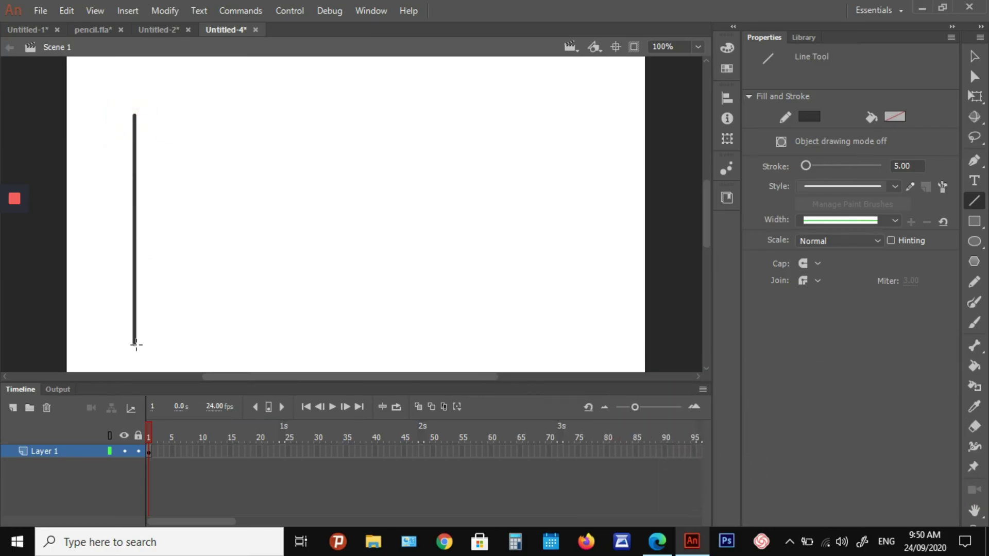
Step: Draw a four-segment zigzag line running right from the lower end of the vertical line
key(ctrl+equal)
key(ctrl+equal)
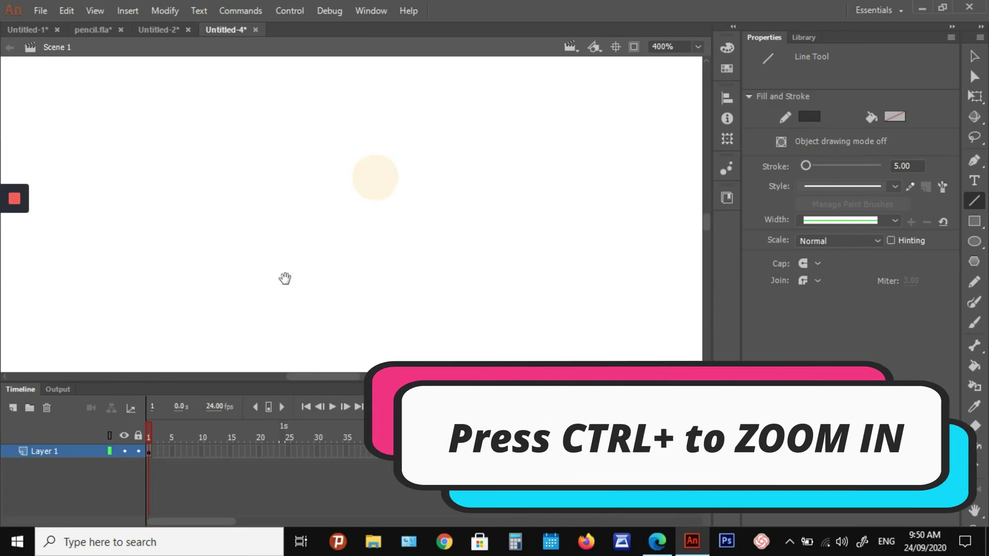
drag(448, 230, 524, 201)
drag(318, 287, 419, 167)
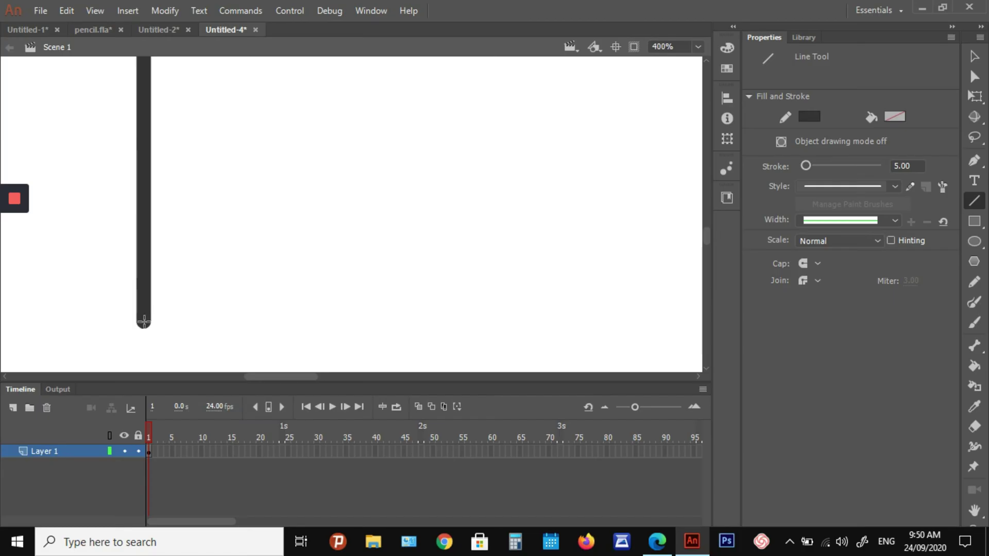
mouse_move(143, 322)
mouse_down()
mouse_move(199, 290)
mouse_move(230, 326)
mouse_move(269, 292)
mouse_move(296, 325)
mouse_move(311, 324)
mouse_up()
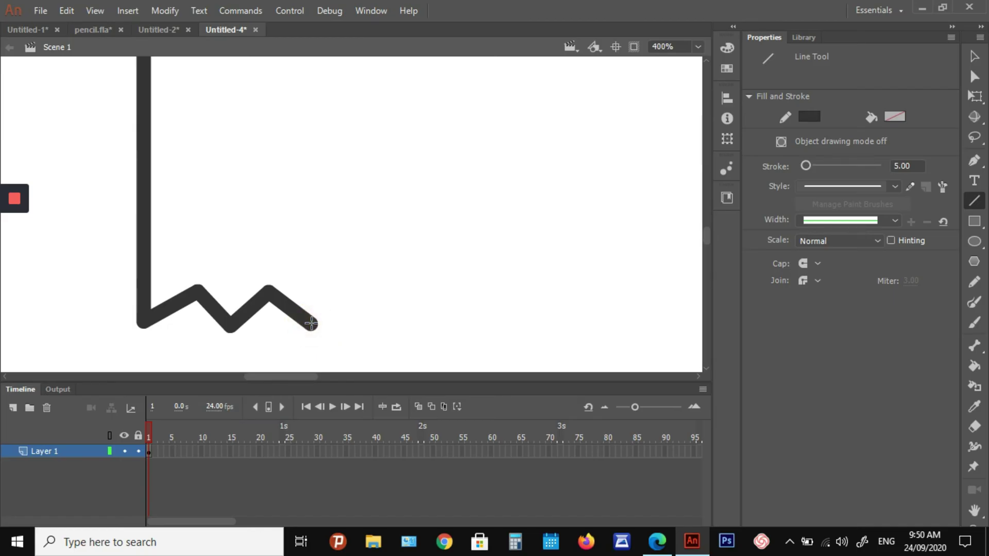
Step: Draw the pencil body's right side as a vertical line from the zigzag's end up to the left line's height
key(ctrl+minus)
key(ctrl+minus)
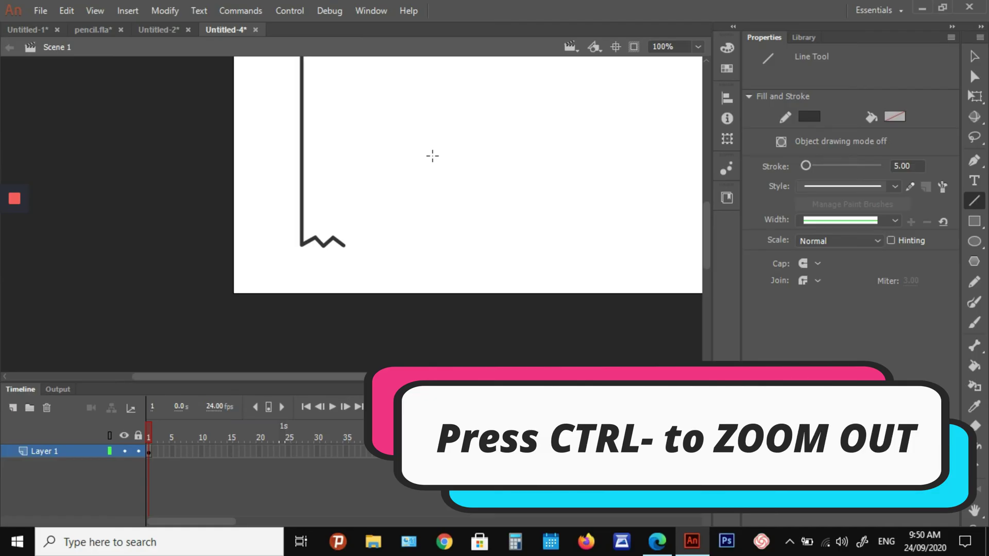
key(space)
drag(479, 150, 440, 267)
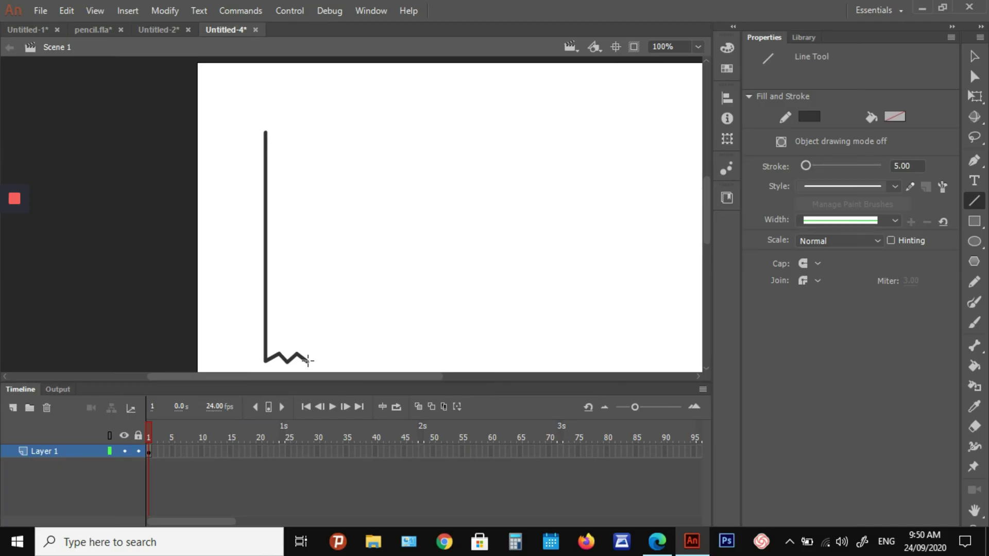
drag(307, 360, 335, 133)
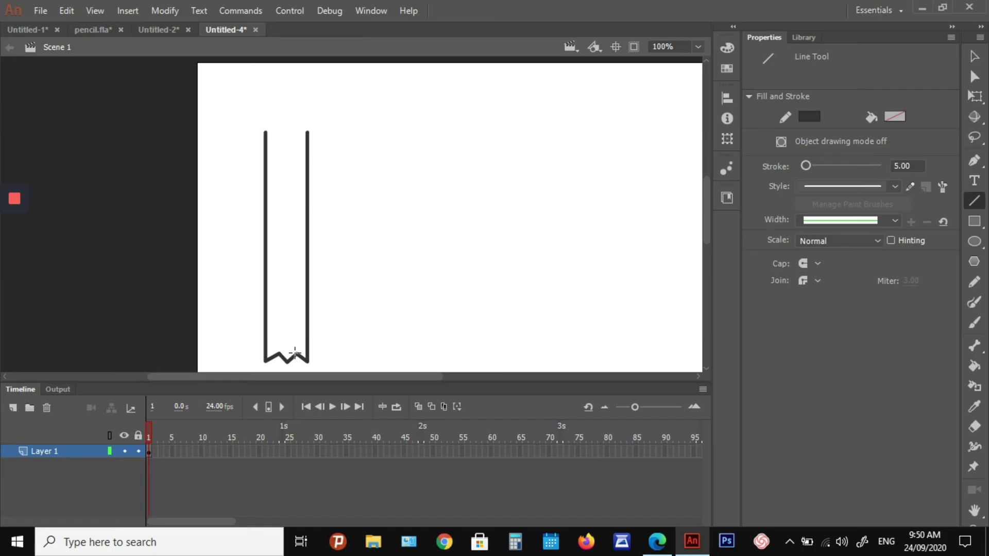
Step: Close the top of the pencil body with a horizontal line and add two parallel lines across the body beneath it
key(ctrl+equal)
key(ctrl+equal)
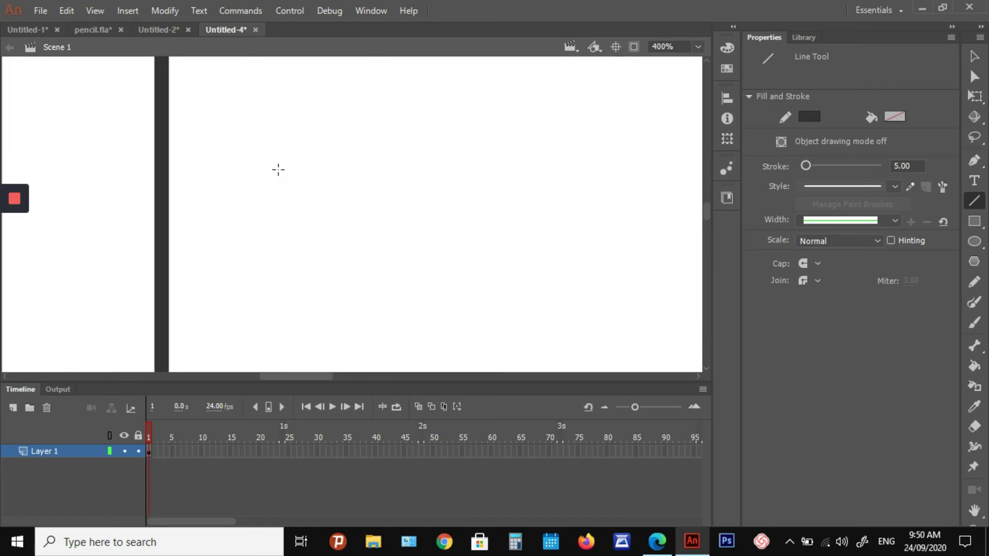
drag(219, 108, 386, 285)
drag(393, 165, 457, 283)
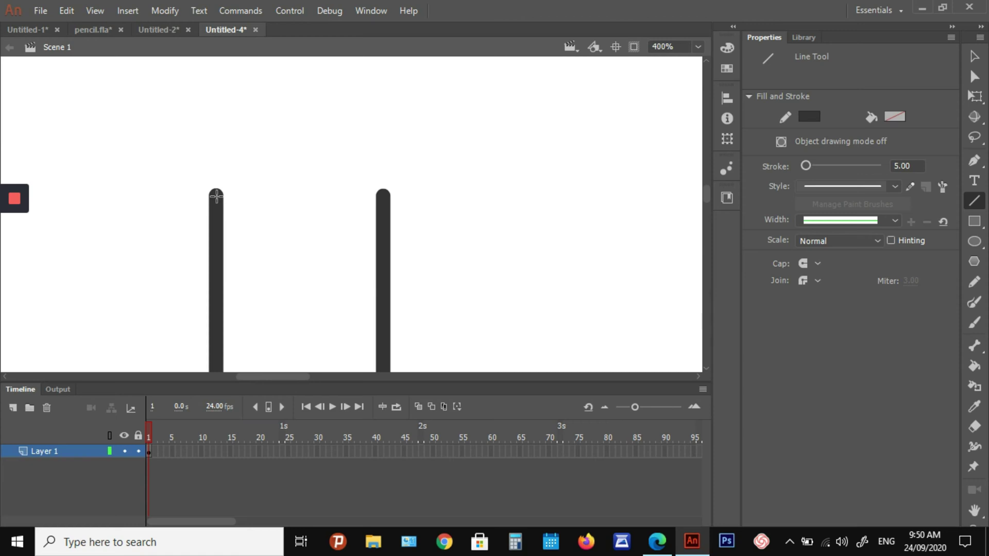
drag(216, 196, 385, 201)
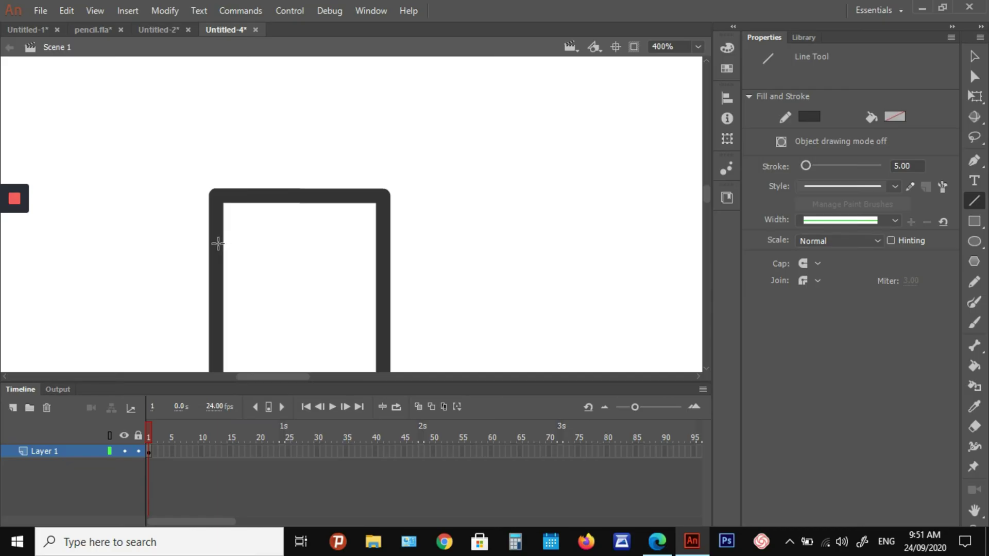
drag(216, 246, 380, 249)
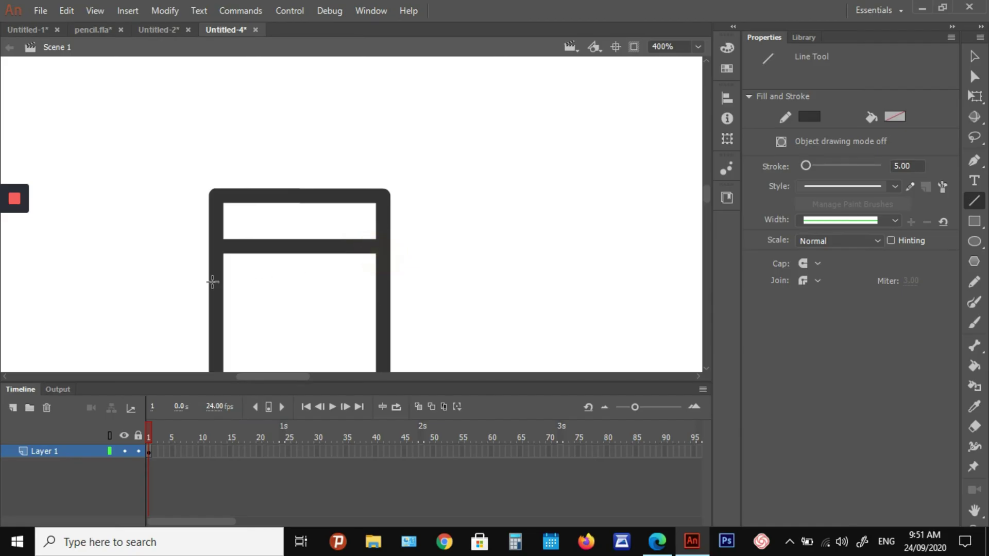
drag(214, 281, 380, 281)
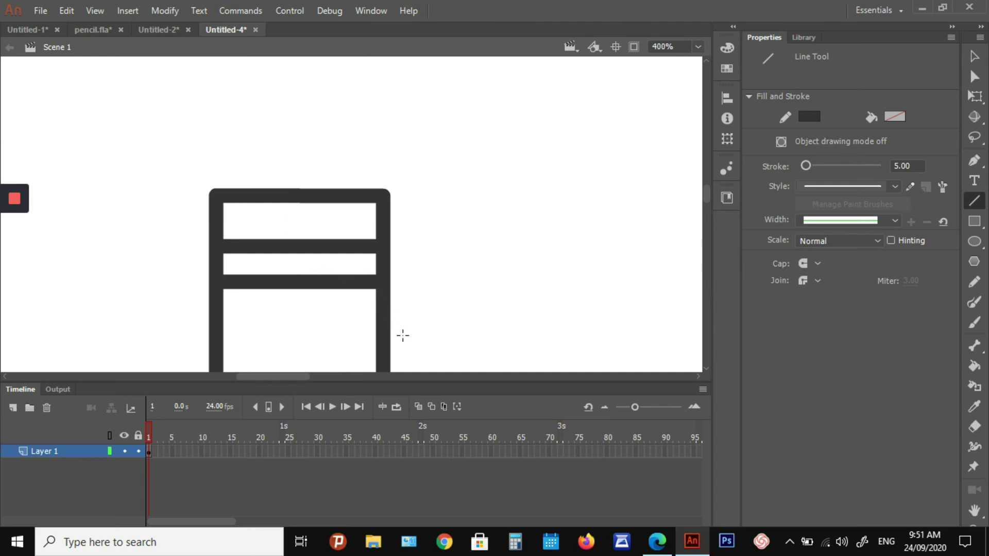
Step: Draw two vertical lines inside the pencil body from the zigzag's peaks up to the lower horizontal band line
key(ctrl+minus)
key(ctrl+minus)
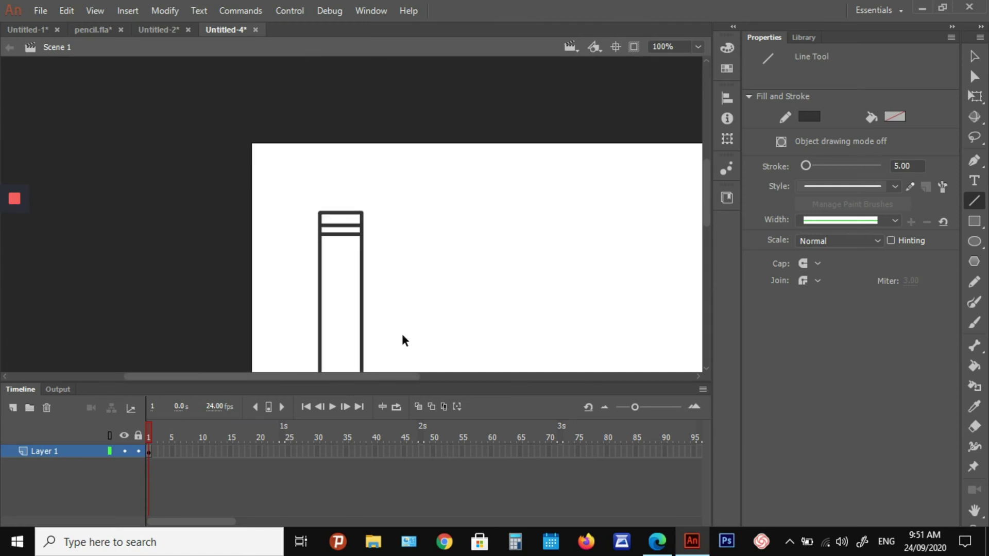
key(space)
drag(412, 306, 382, 211)
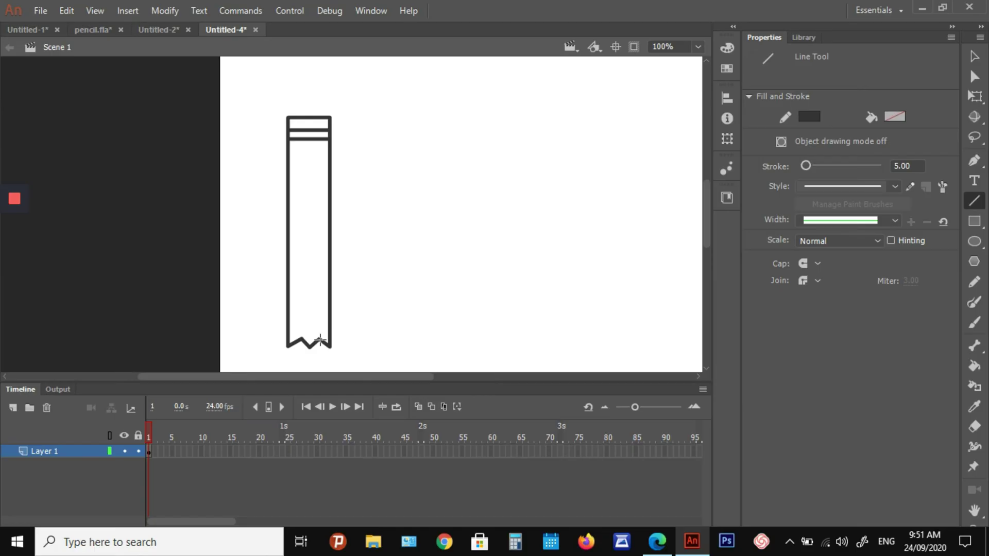
drag(320, 340, 322, 143)
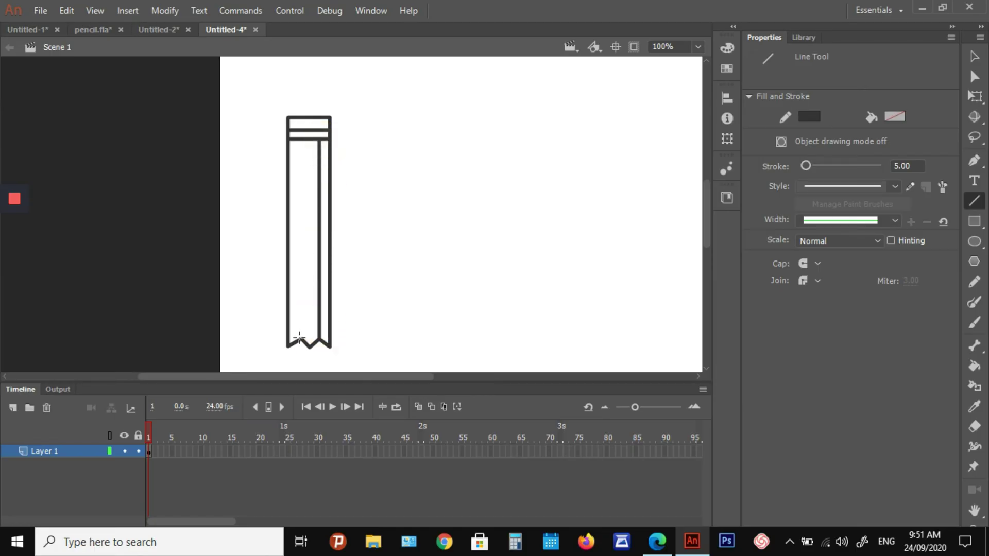
drag(299, 338, 303, 144)
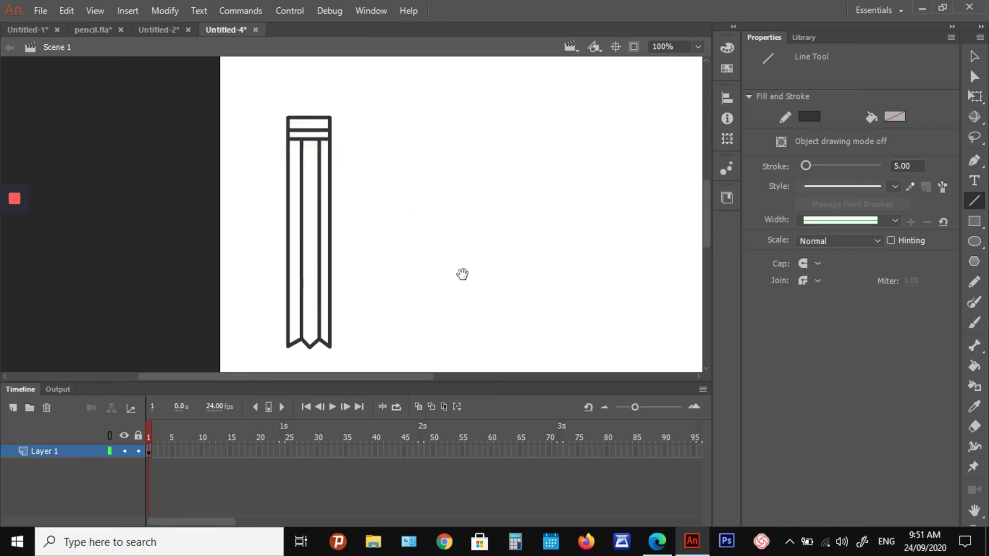
Step: Draw the pencil's pointed tip with two slanted lines from the body's lower corners, undoing and redrawing the right one
drag(459, 272, 443, 196)
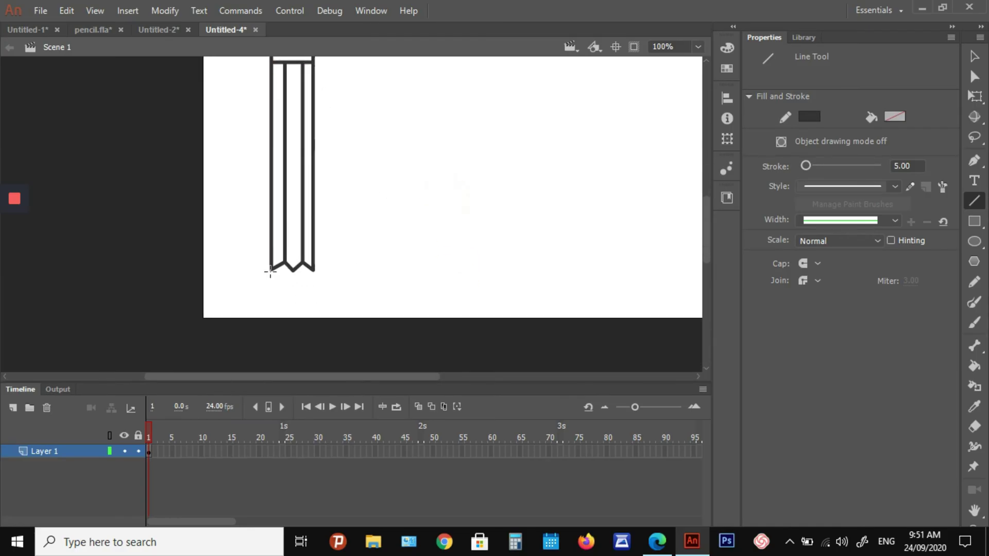
mouse_move(270, 271)
mouse_down()
mouse_move(288, 324)
mouse_move(311, 271)
mouse_up()
scroll(397, 273, up, 2)
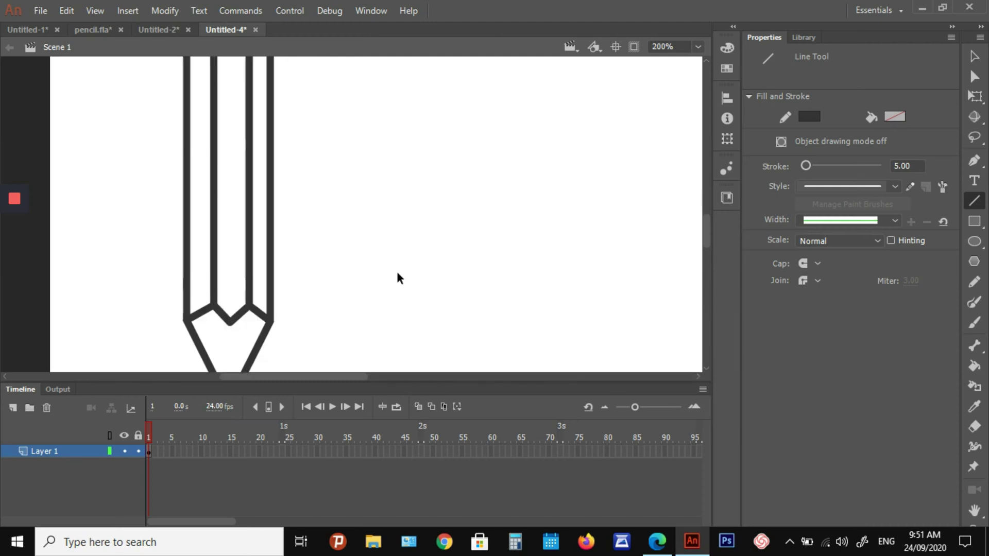
mouse_move(318, 315)
mouse_down()
mouse_move(420, 137)
mouse_move(428, 148)
mouse_up()
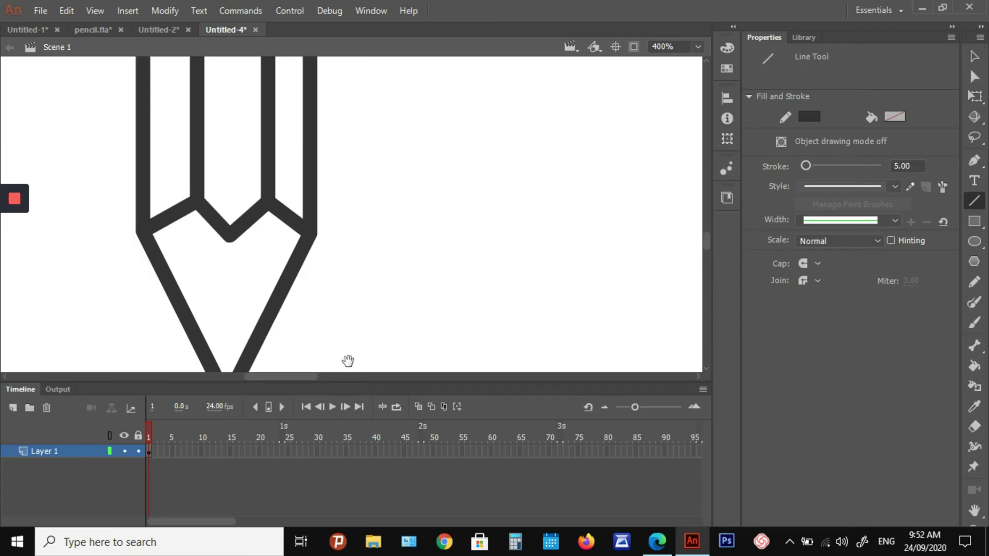
drag(362, 329, 377, 265)
key(ctrl+z)
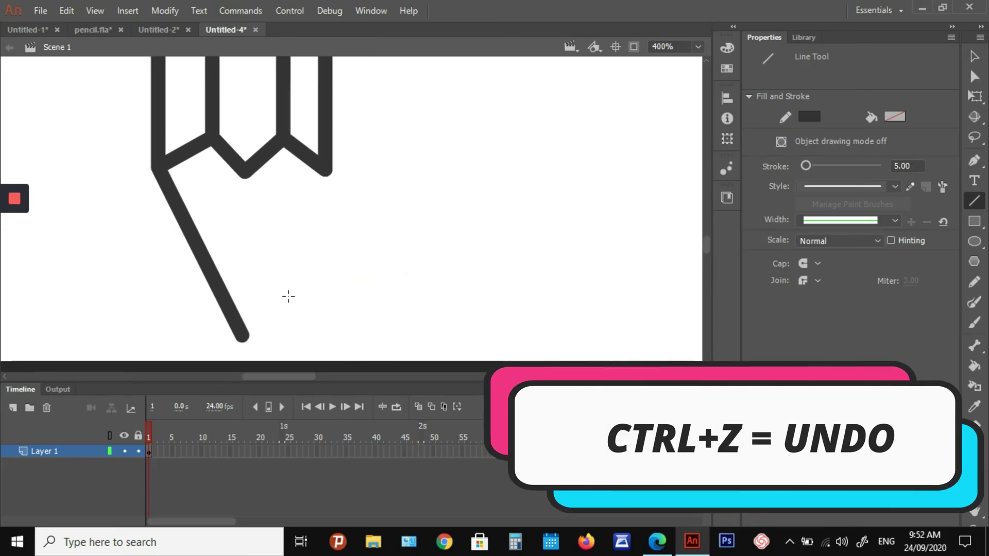
drag(242, 335, 325, 165)
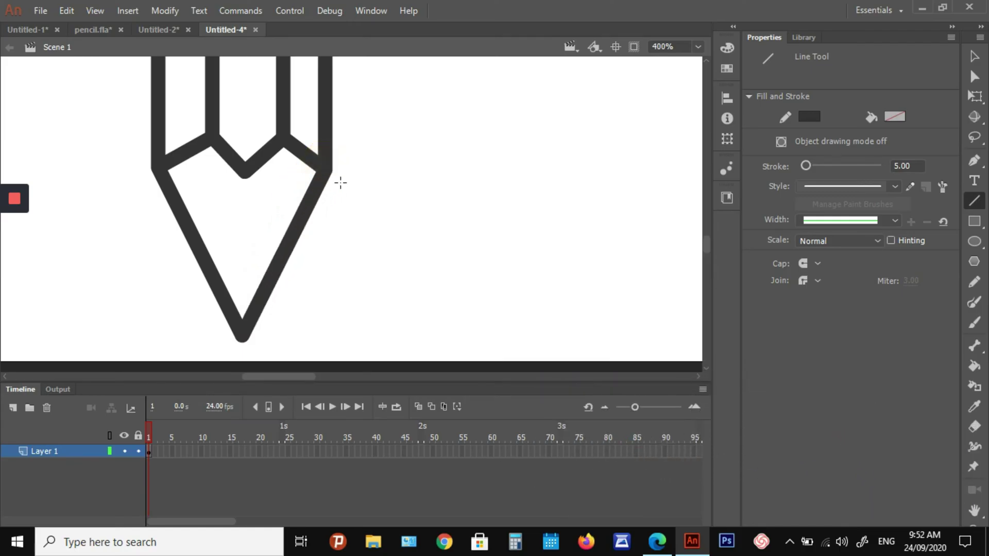
Step: Bend the pencil's top edge upward into a curve with the Selection tool to form a rounded eraser
drag(226, 275, 285, 249)
drag(474, 164, 474, 251)
drag(471, 77, 468, 280)
drag(468, 140, 477, 238)
mouse_move(458, 221)
mouse_down()
mouse_move(457, 261)
mouse_move(474, 262)
mouse_up()
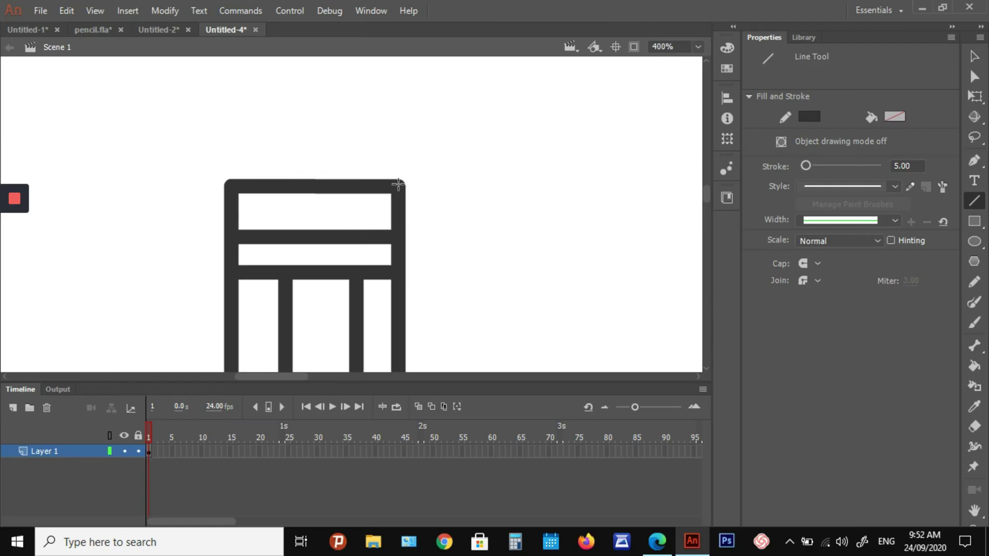
click(973, 56)
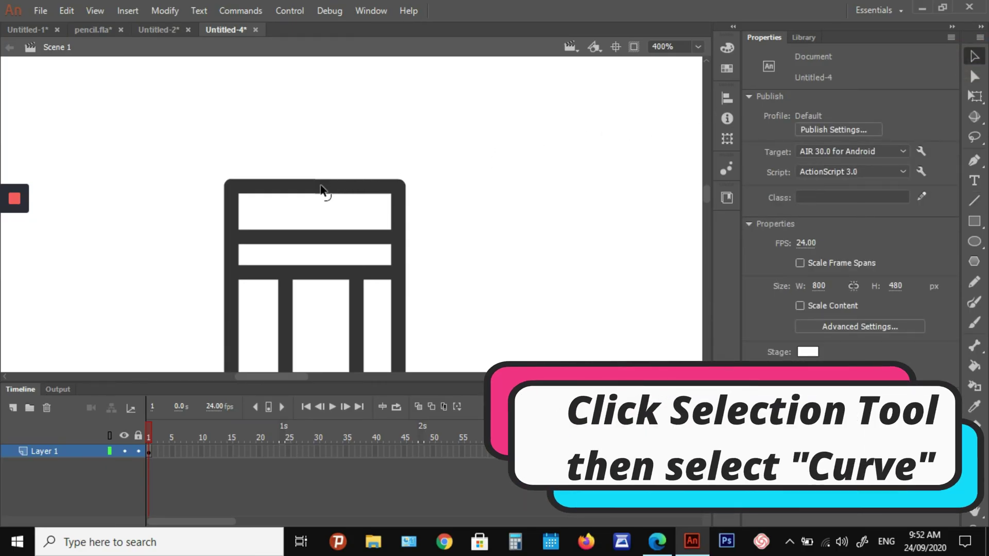
drag(320, 190, 320, 155)
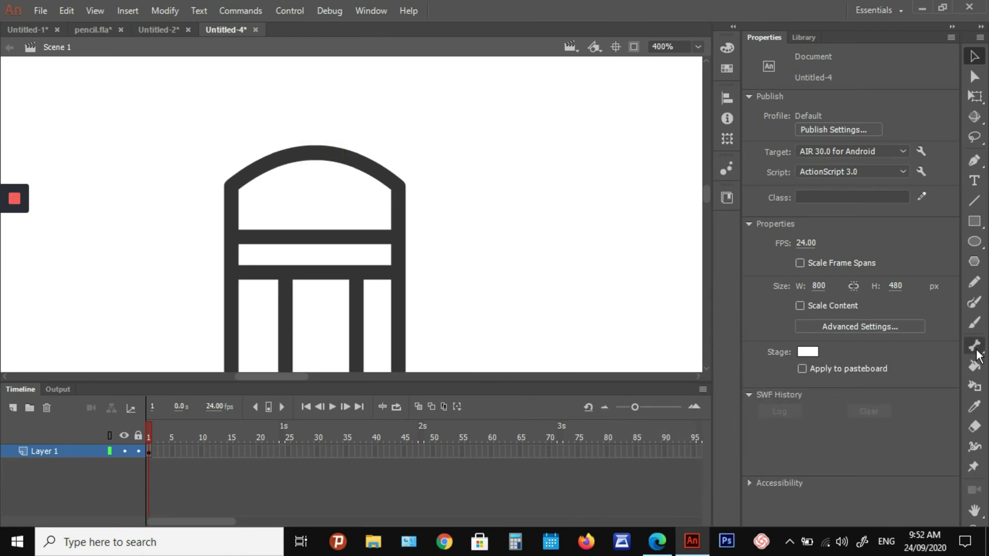
Step: Fill the rounded eraser section with red using the Paint Bucket tool
click(973, 366)
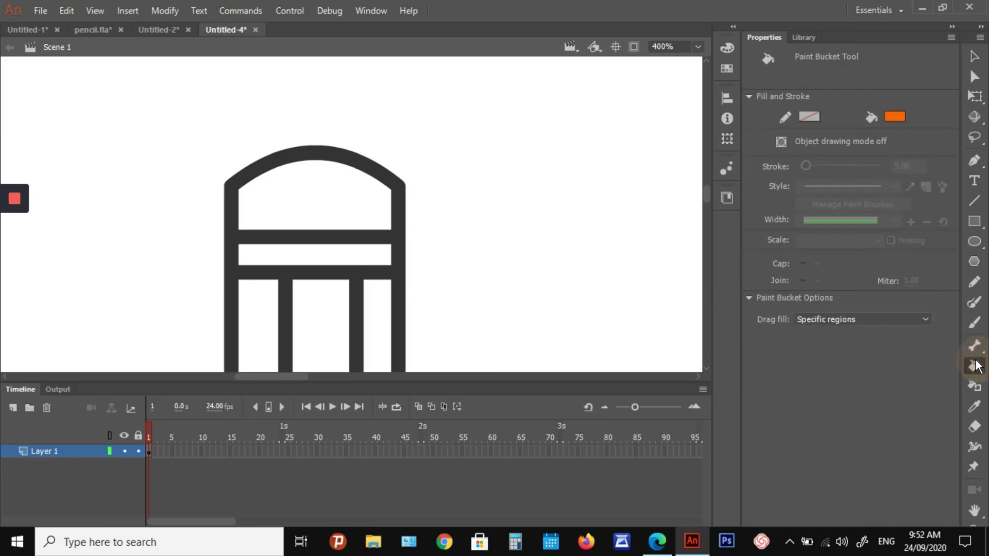
click(894, 117)
click(676, 224)
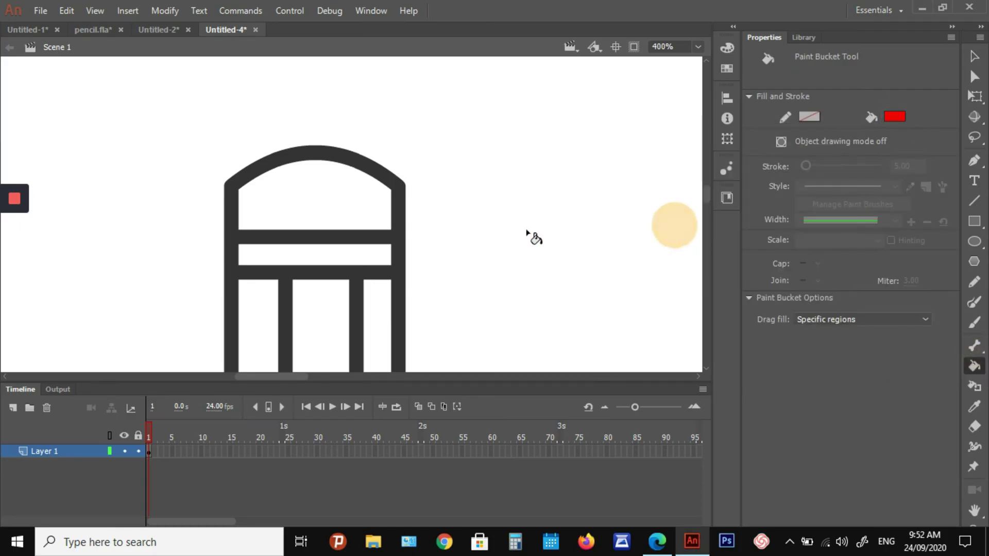
click(322, 197)
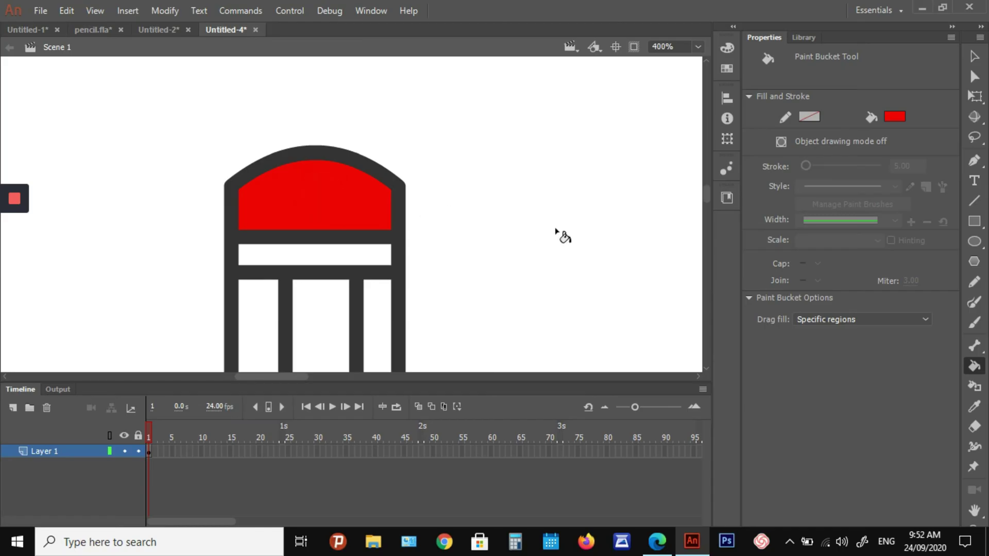
Step: Fill the narrow band below the red eraser with medium grey using the Paint Bucket tool
click(895, 116)
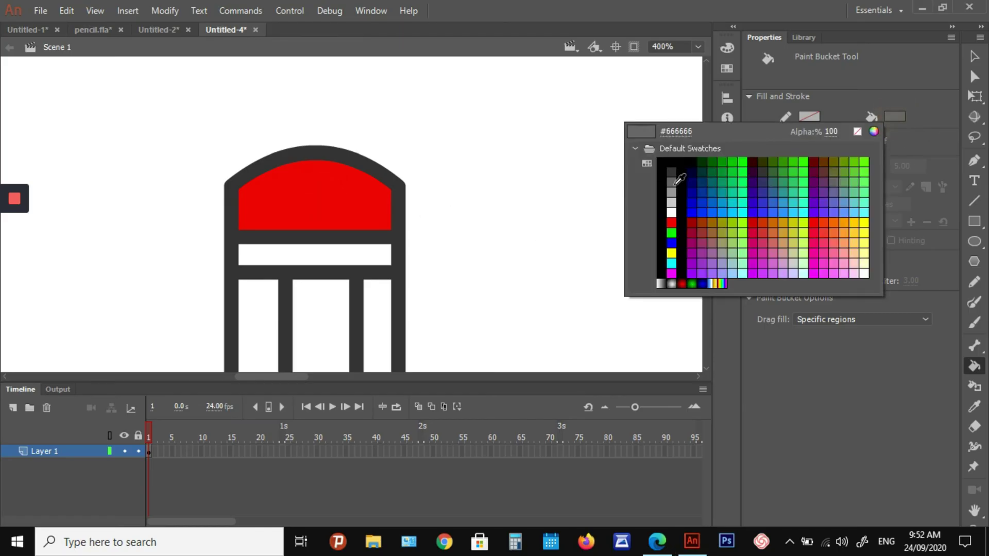
click(672, 192)
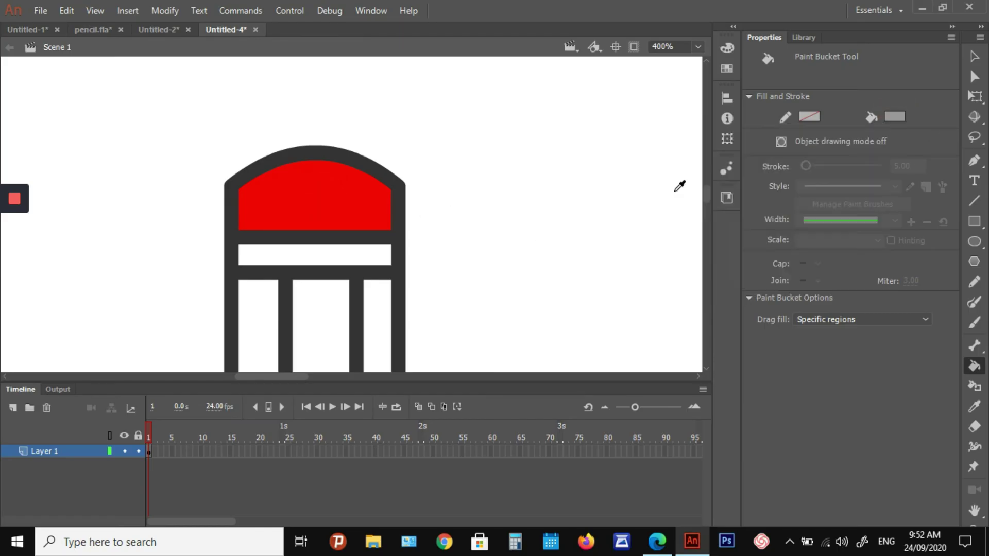
click(361, 253)
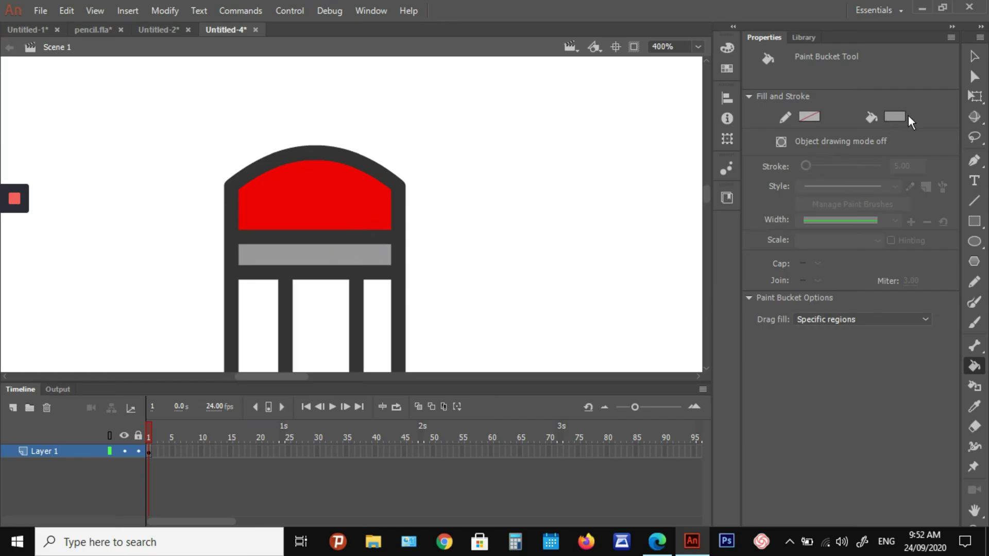
Step: Fill the three vertical stripes of the pencil body with golden yellow
click(892, 118)
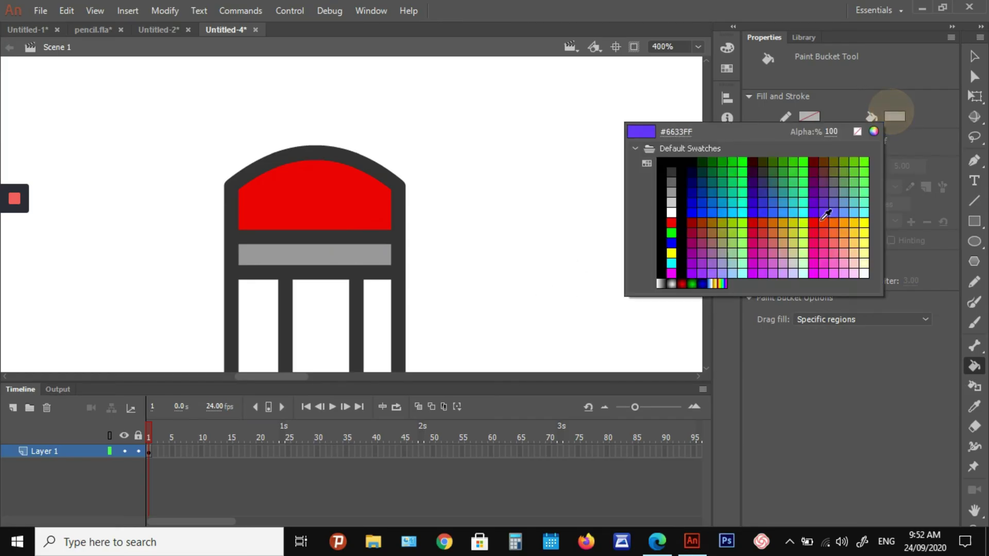
click(852, 222)
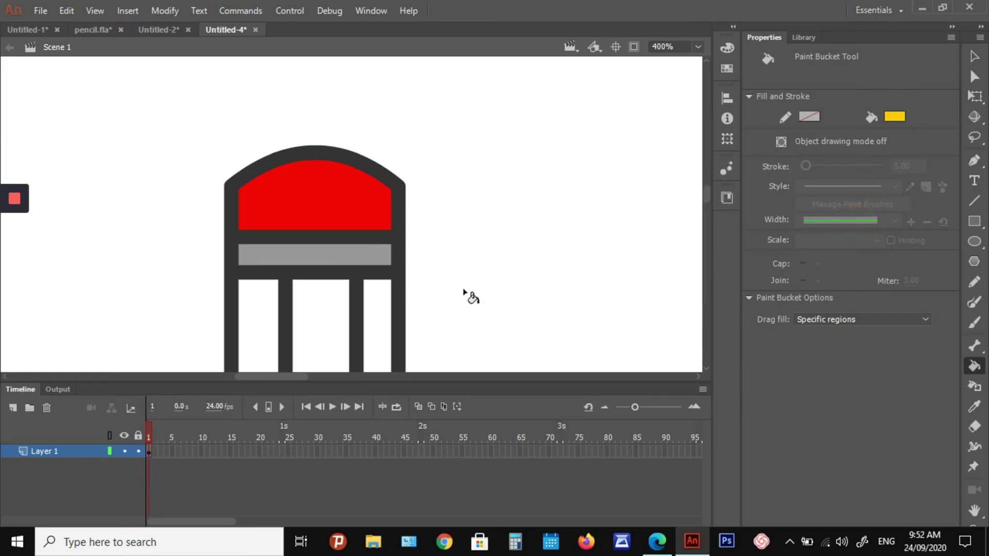
scroll(468, 294, down, 4)
click(381, 262)
click(324, 274)
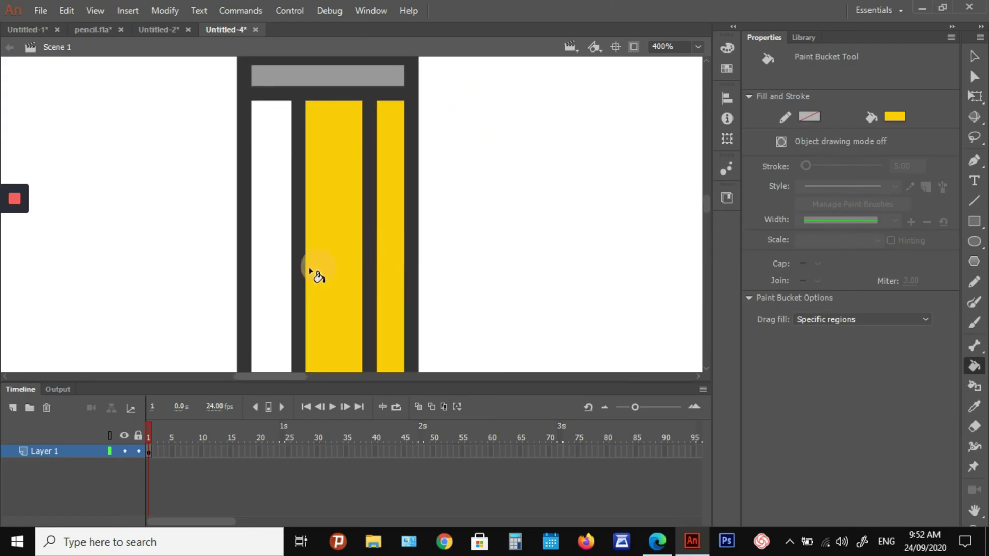
click(257, 272)
Step: Fill both sections of the pencil's pointed end with black, undoing and reapplying the fill
scroll(470, 276, down, 2)
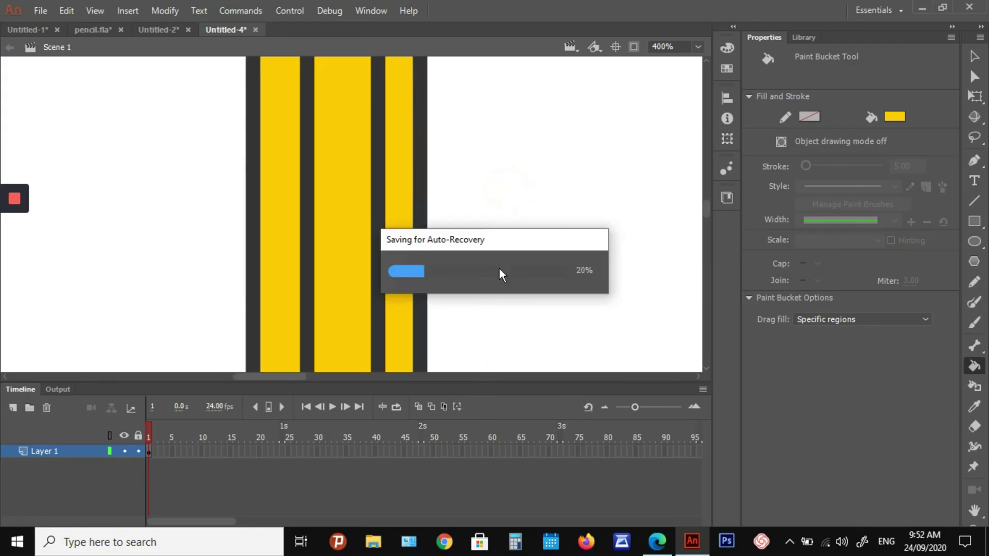
click(974, 55)
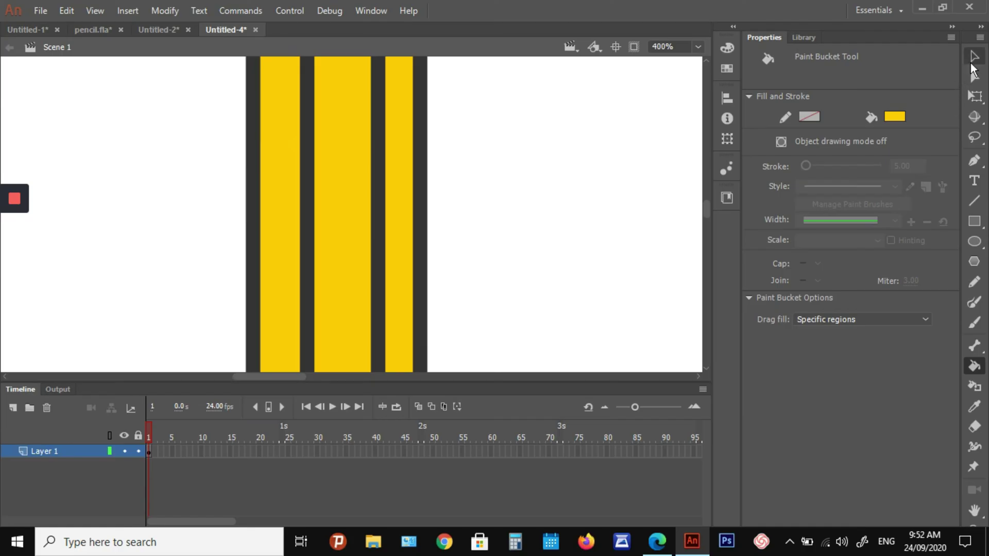
scroll(474, 165, right, 1)
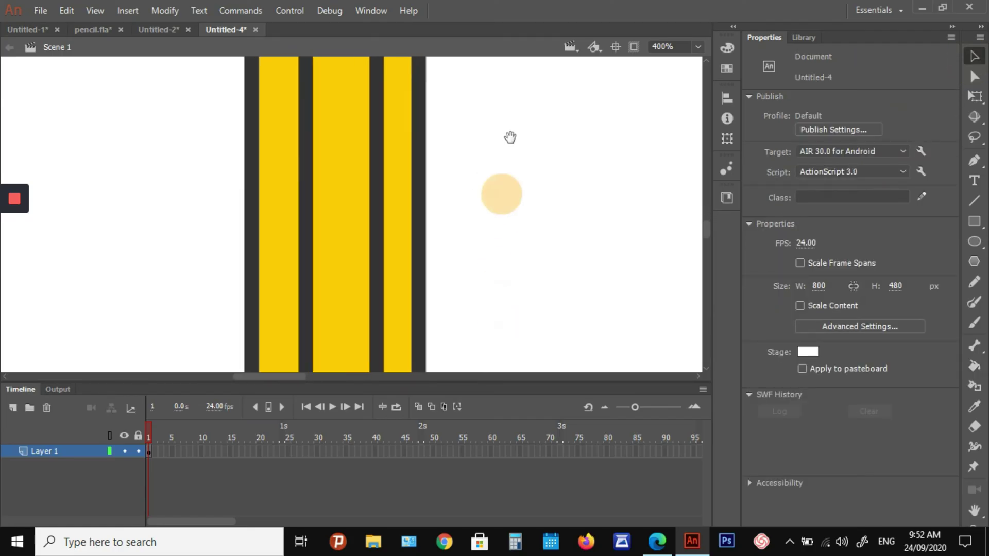
scroll(527, 255, down, 3)
mouse_move(528, 267)
mouse_down()
mouse_move(550, 99)
mouse_move(547, 150)
mouse_up()
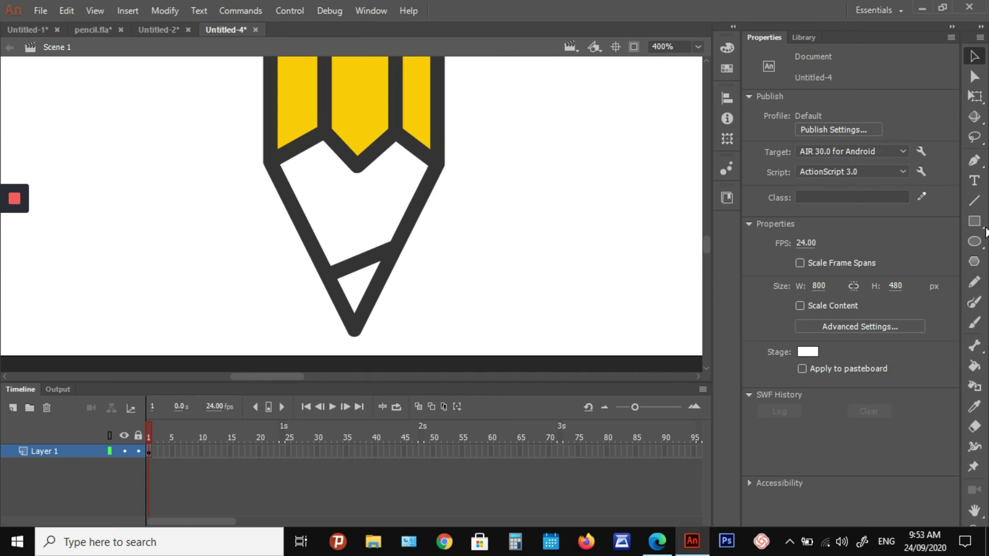
click(973, 365)
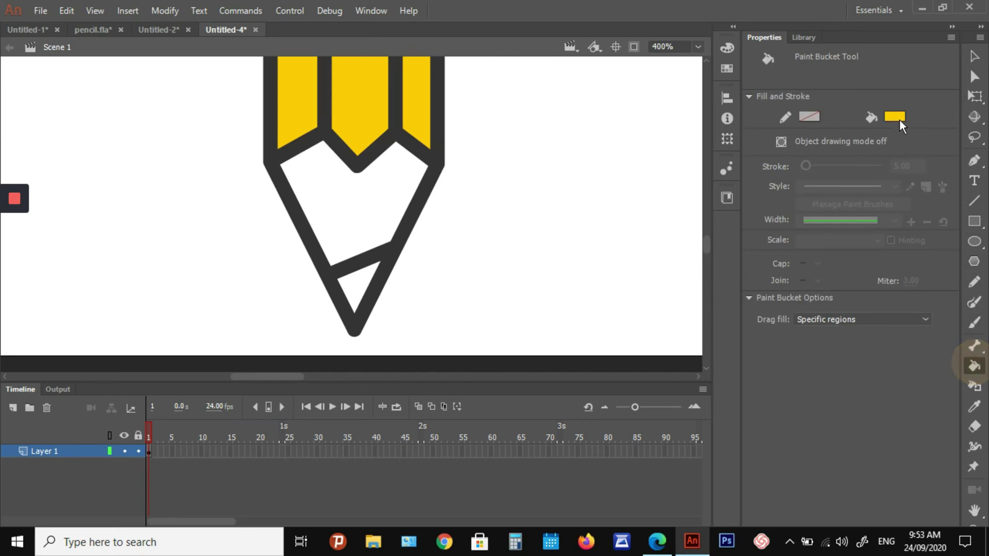
click(894, 117)
click(682, 161)
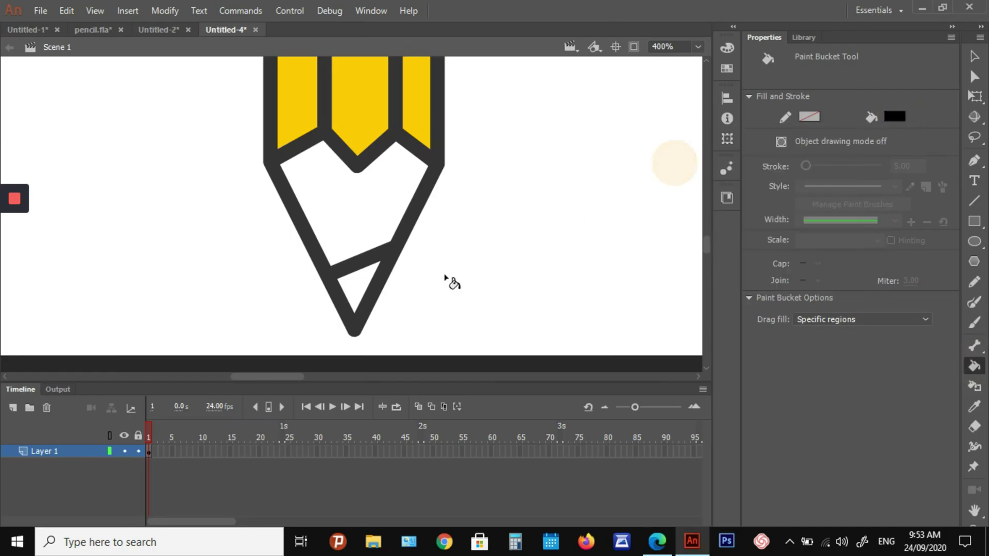
click(345, 284)
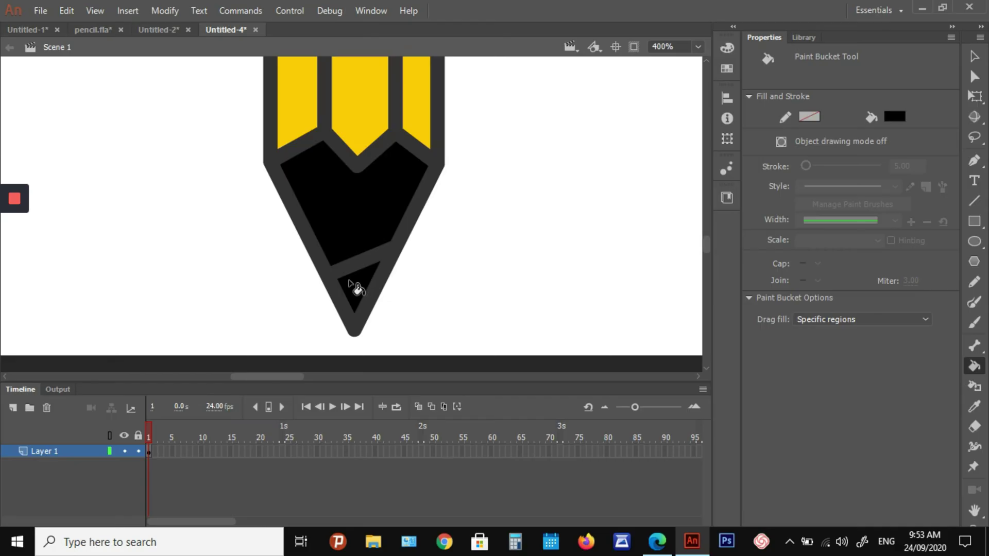
key(ctrl+z)
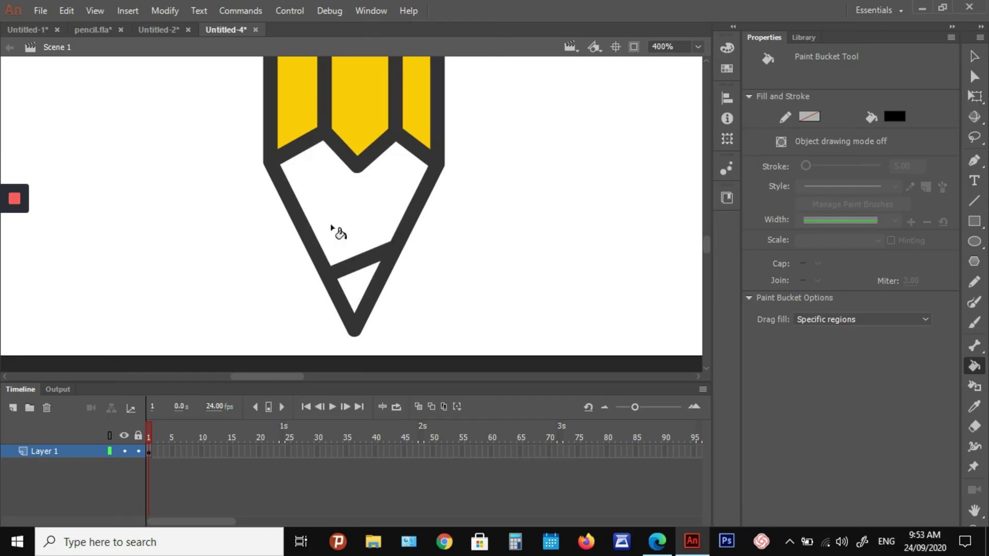
key(ctrl+y)
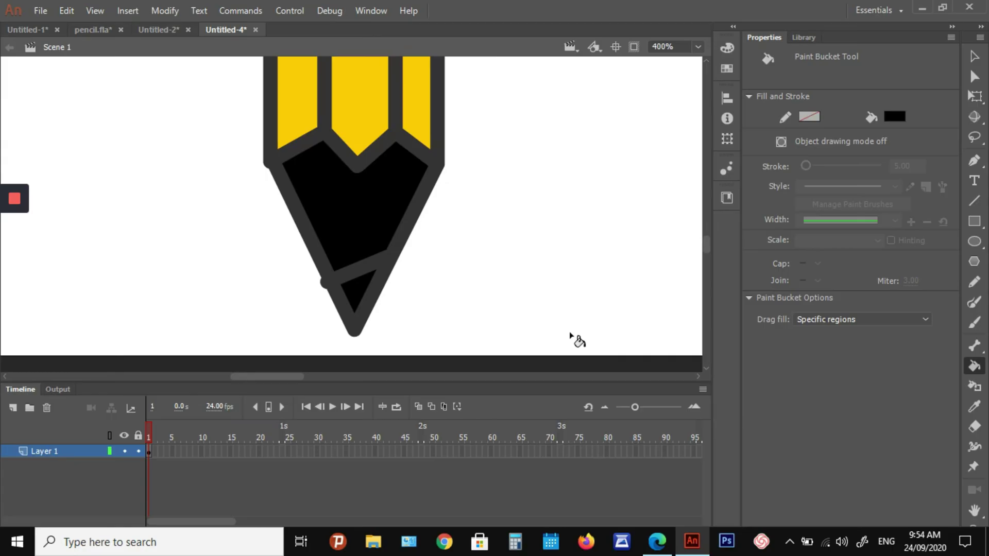
Step: Select the whole pencil and narrow it to about 36 px wide with the Free Transform tool
key(ctrl+minus)
key(ctrl+minus)
key(ctrl+minus)
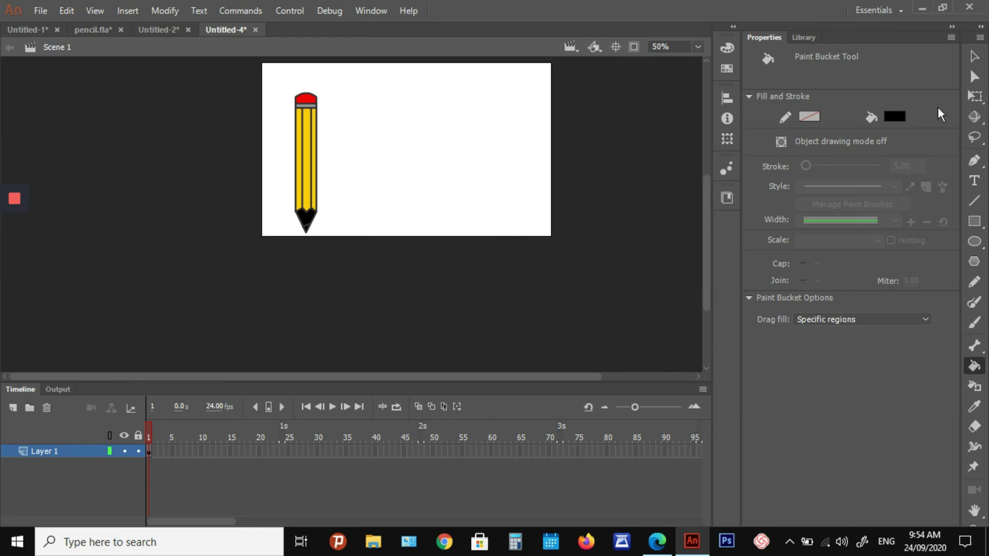
click(974, 56)
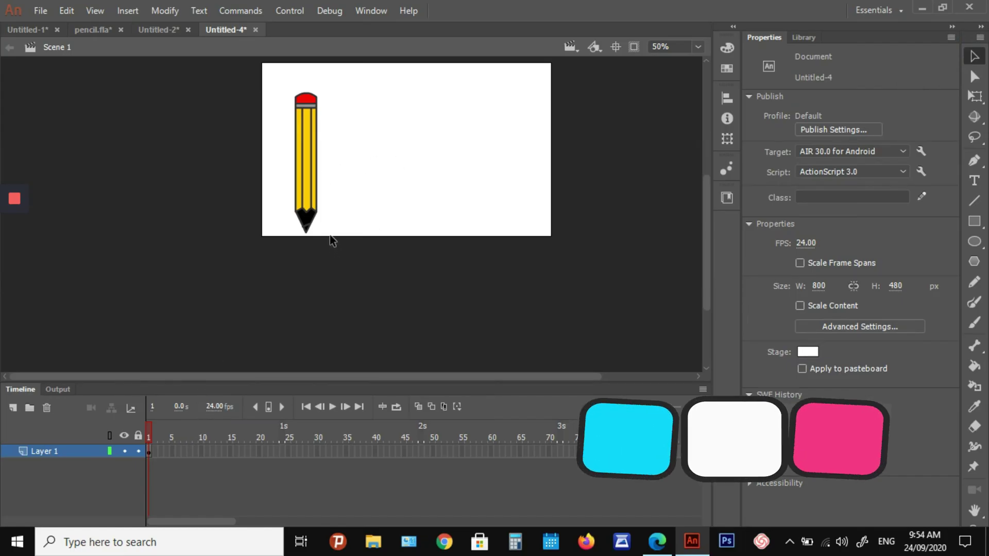
mouse_move(329, 235)
mouse_down()
mouse_move(280, 114)
mouse_move(283, 79)
mouse_up()
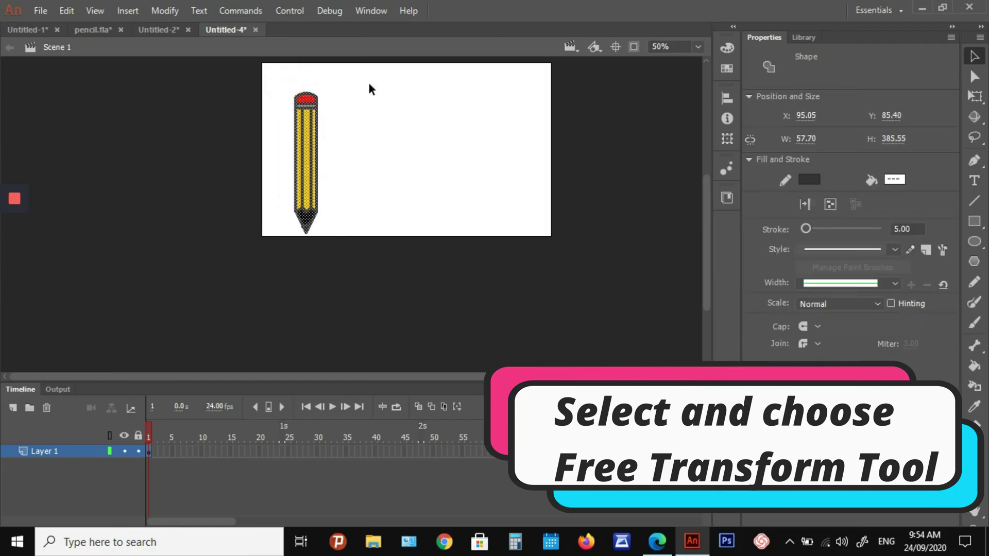
click(974, 96)
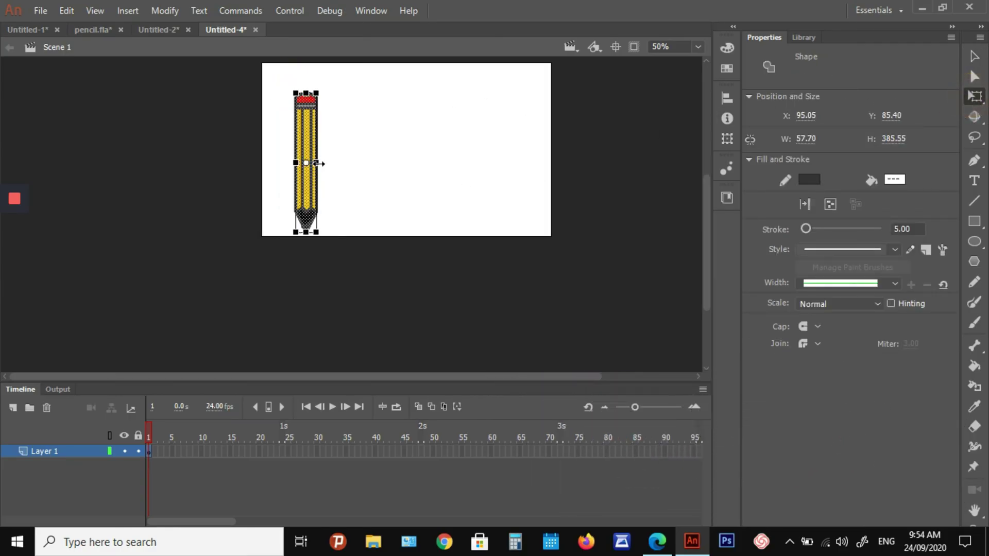
drag(319, 164, 314, 162)
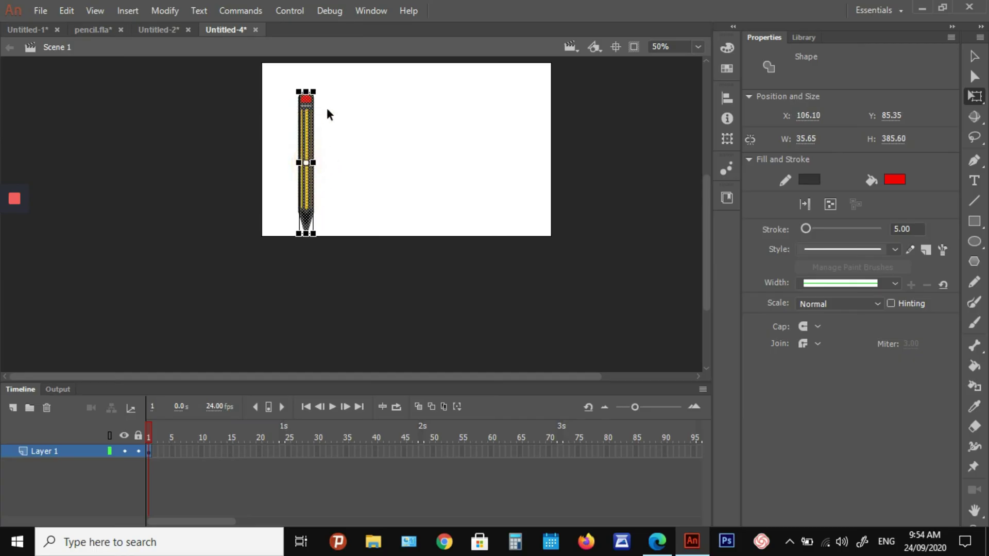
Step: Rotate the pencil slightly clockwise, move it closer to the stage's left edge and deselect it
drag(316, 82, 334, 86)
drag(314, 121, 304, 112)
click(384, 135)
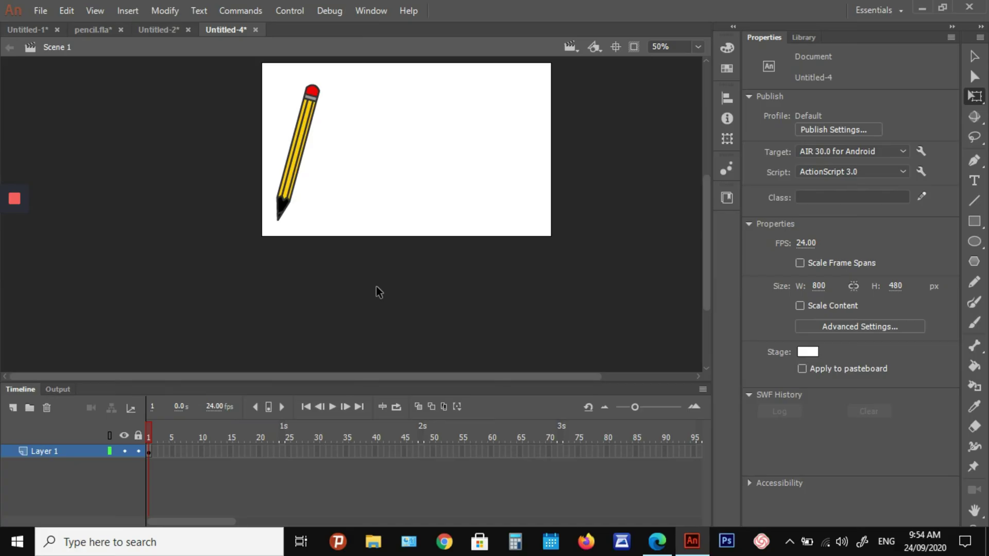
Step: Rename the pencil's layer as "lapis"
key(ctrl+1)
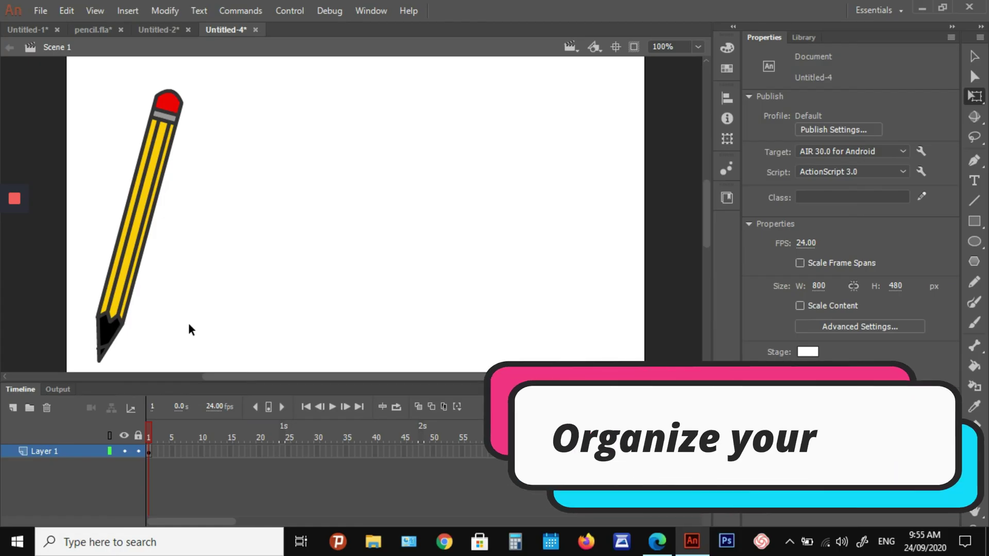
double_click(52, 451)
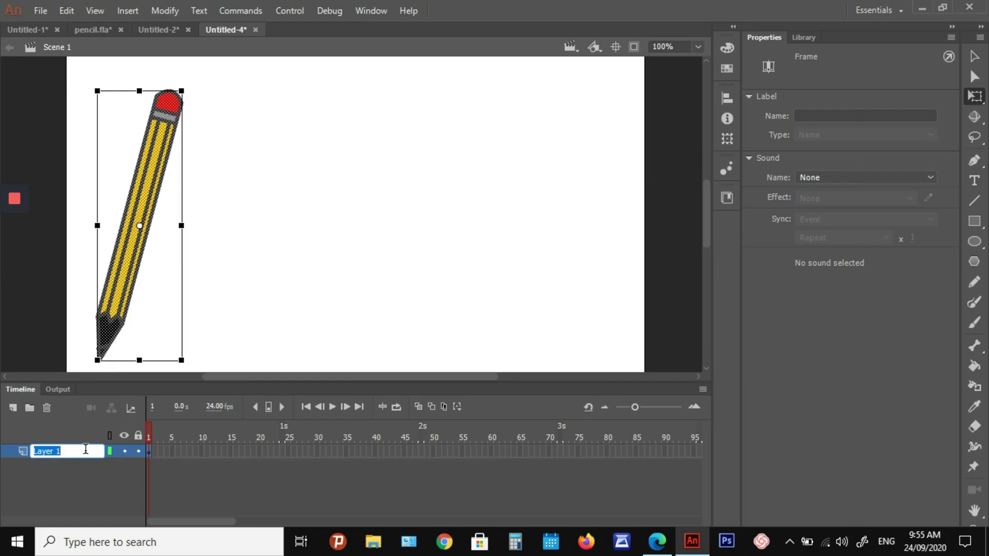
text(lapis)
click(57, 487)
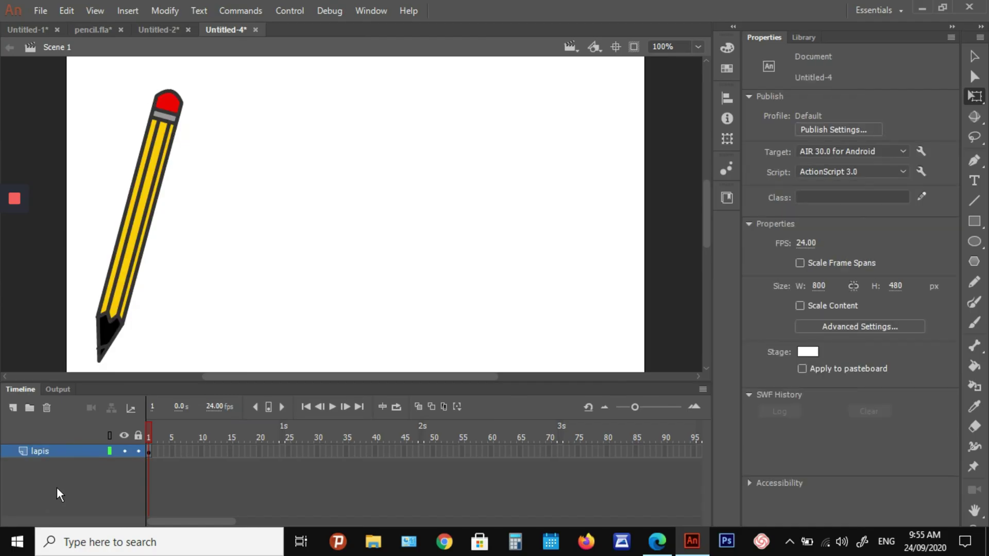
Step: Add a new layer above the lapis layer and name it "sulat"
click(14, 406)
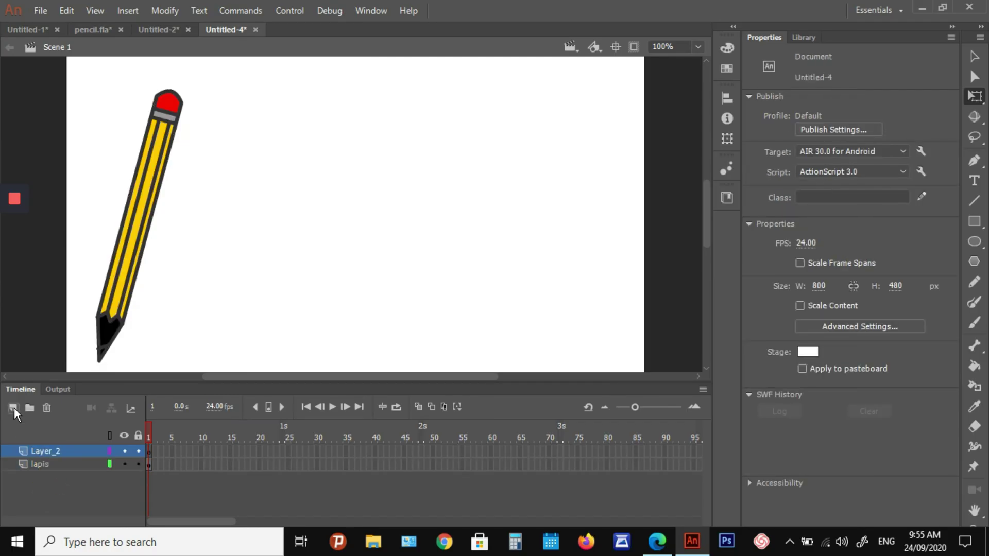
double_click(48, 449)
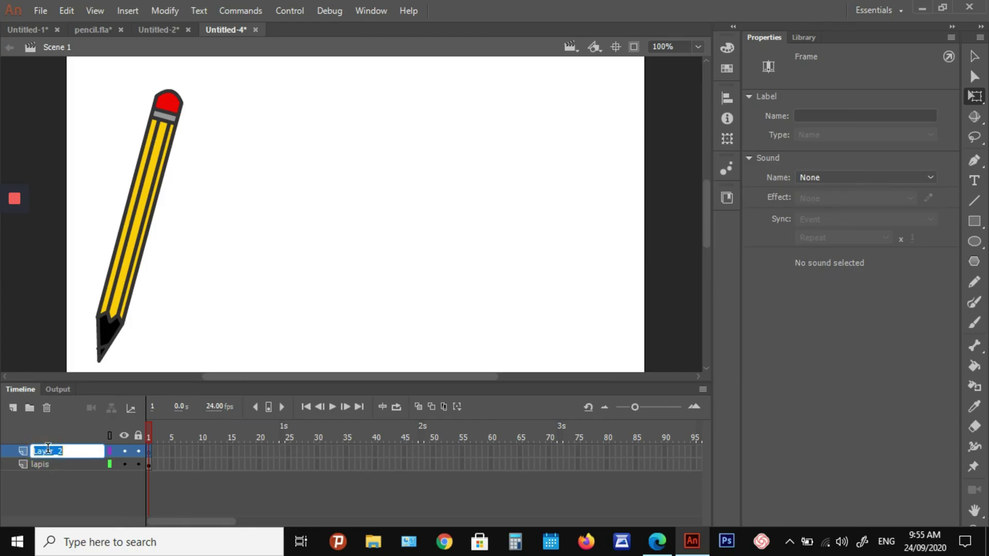
text(sulat)
Step: Convert the pencil on the lapis layer to a Movie Clip symbol named "lapis_mc"
click(149, 465)
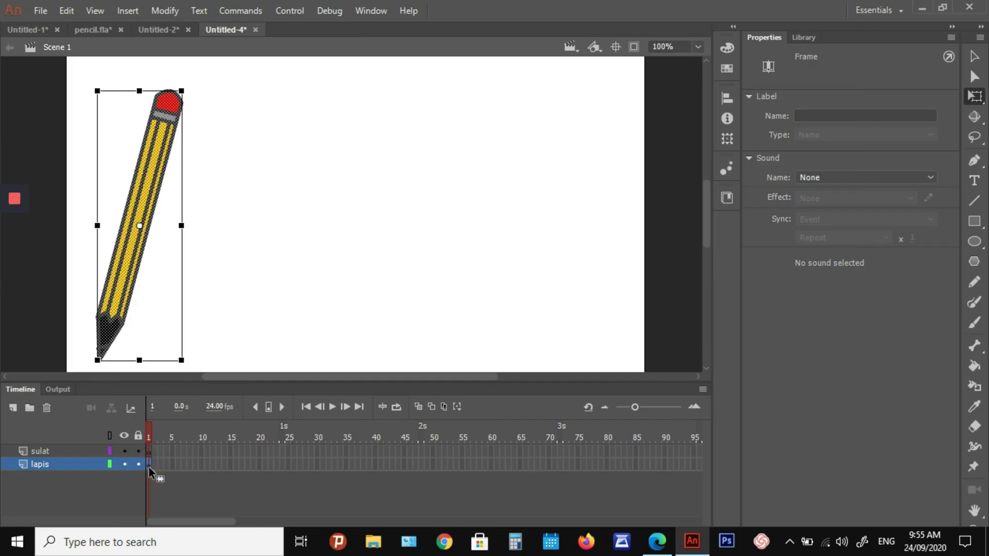
click(169, 12)
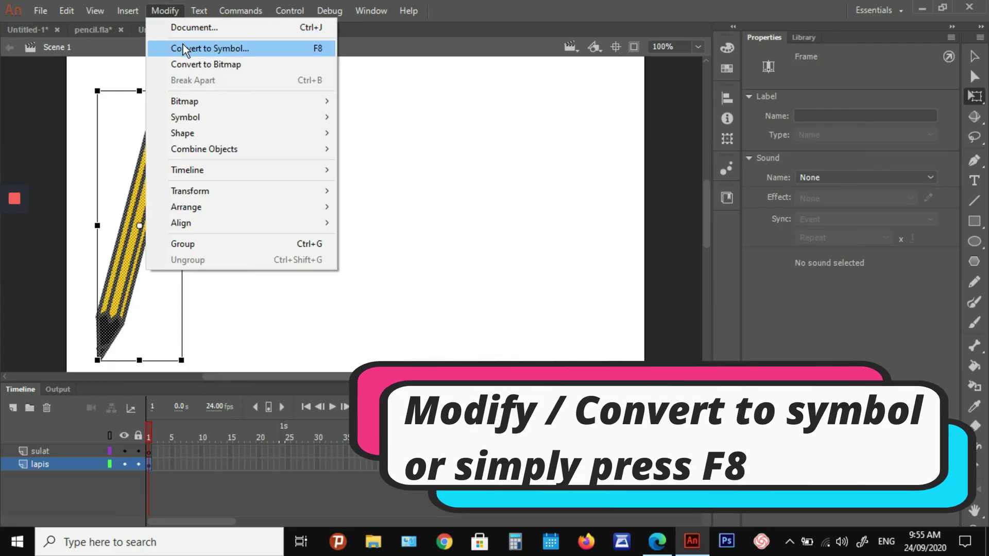
click(183, 46)
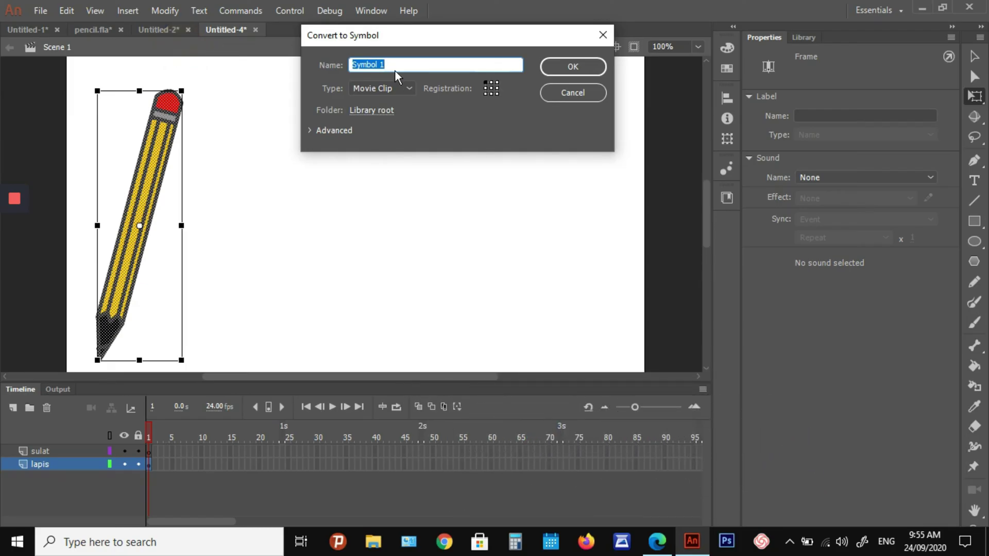
text(lapis_mc)
key(Return)
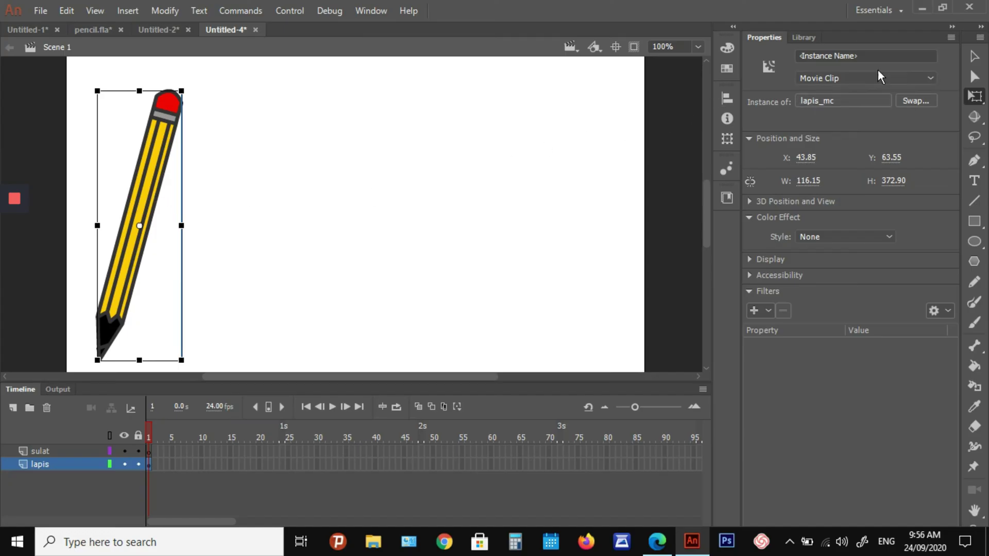
Step: Insert a keyframe at frame 50 of the lapis layer and move the pencil horizontally to the stage's right edge, at about X 724
click(973, 56)
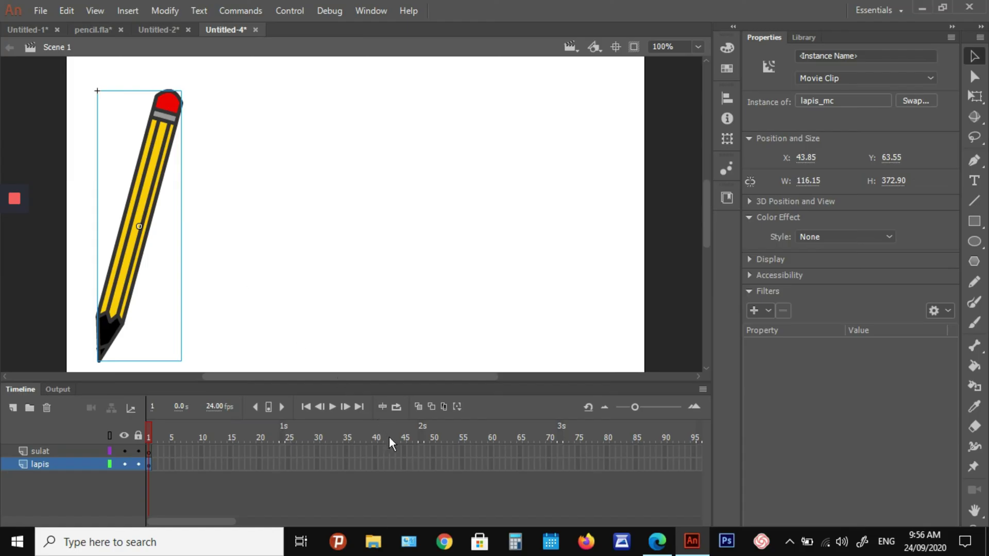
click(432, 467)
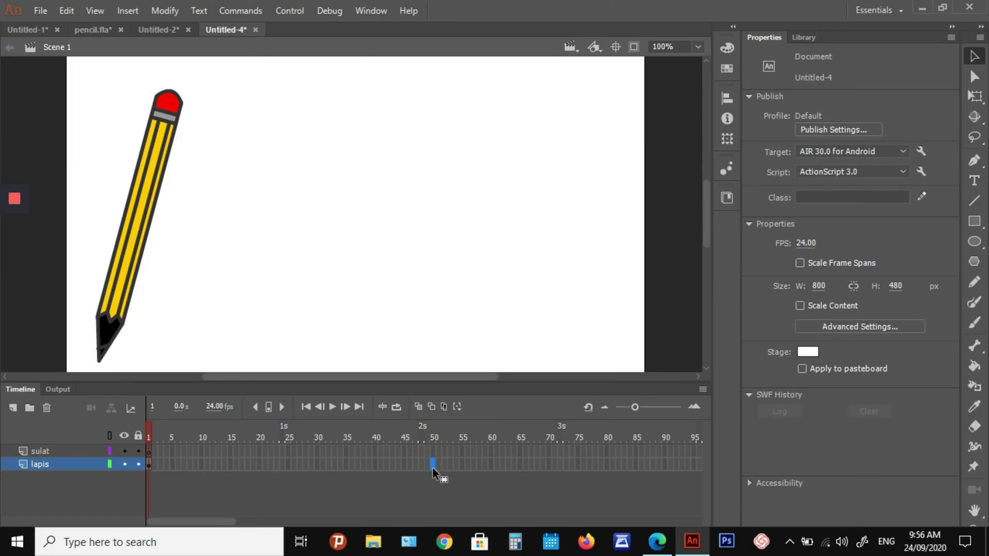
key(F6)
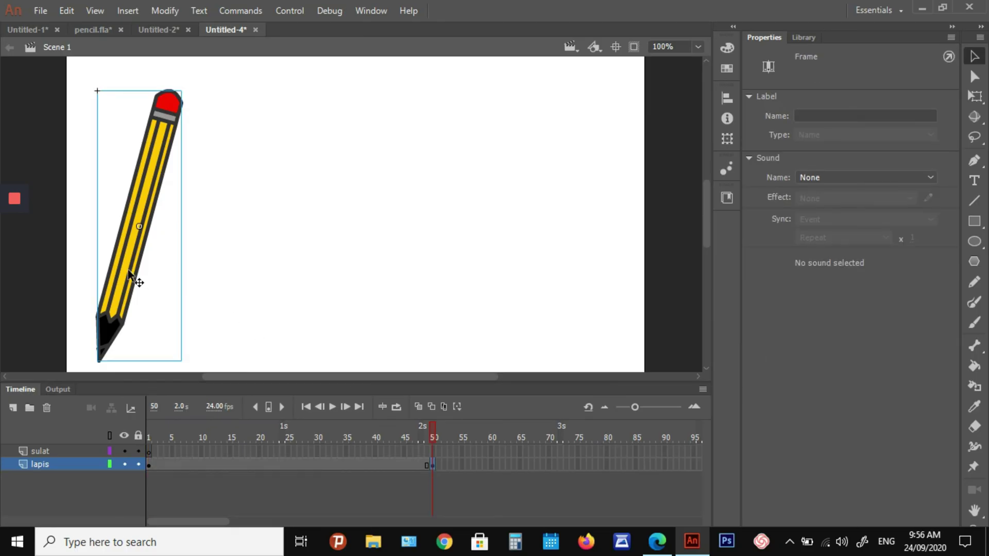
mouse_move(128, 270)
mouse_down()
mouse_move(632, 334)
mouse_move(635, 344)
mouse_move(618, 342)
mouse_up()
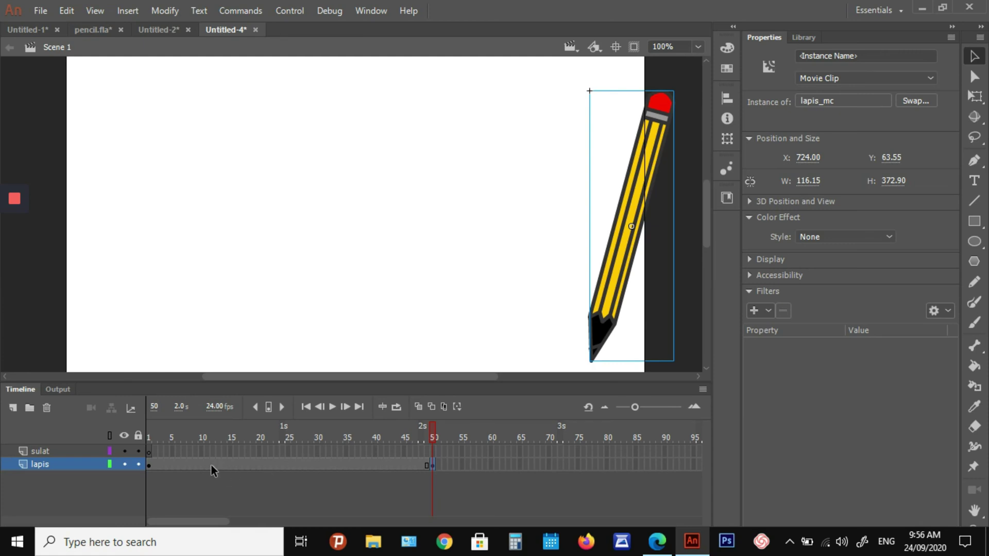
Step: Create a classic tween between frames 1 and 50 of the lapis layer and test the movie
click(181, 465)
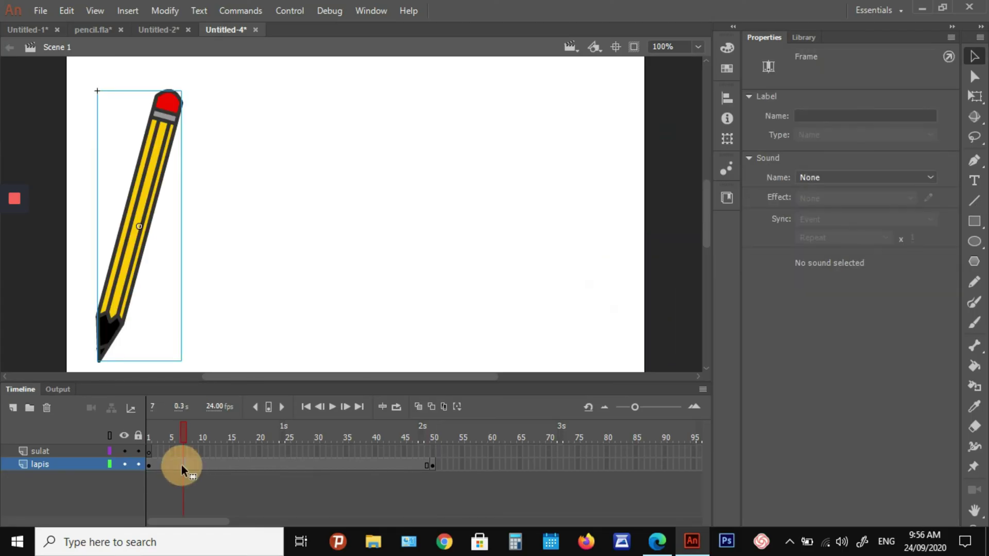
right_click(181, 465)
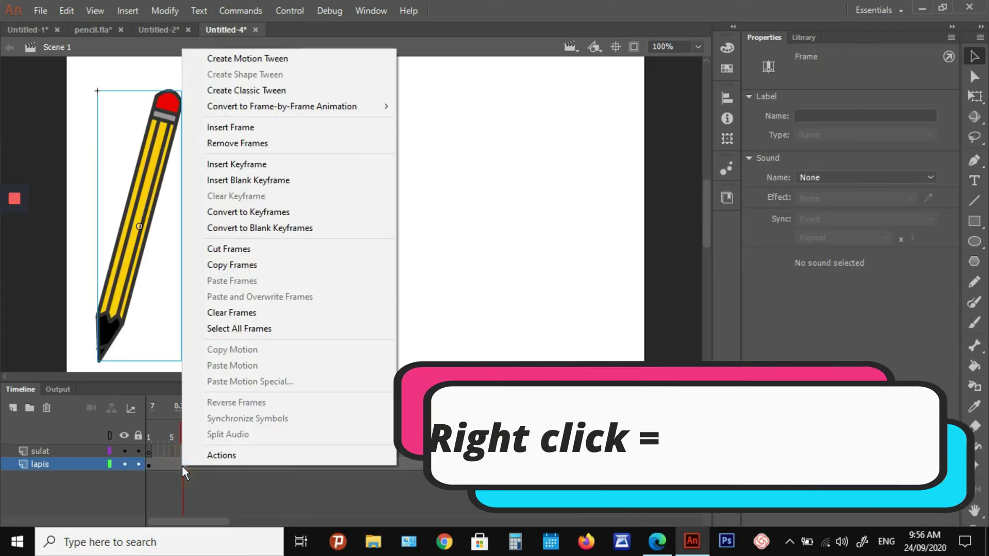
click(262, 91)
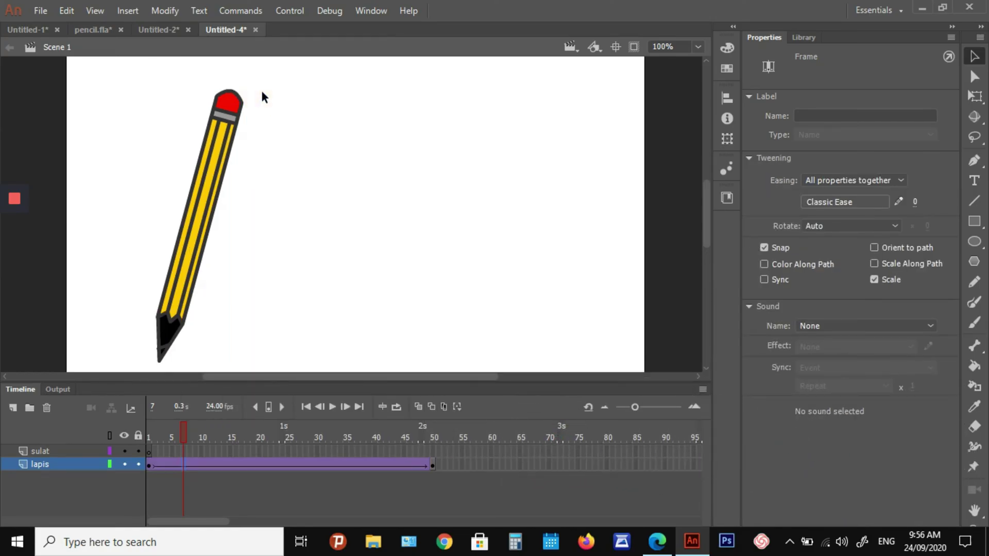
key(ctrl+Return)
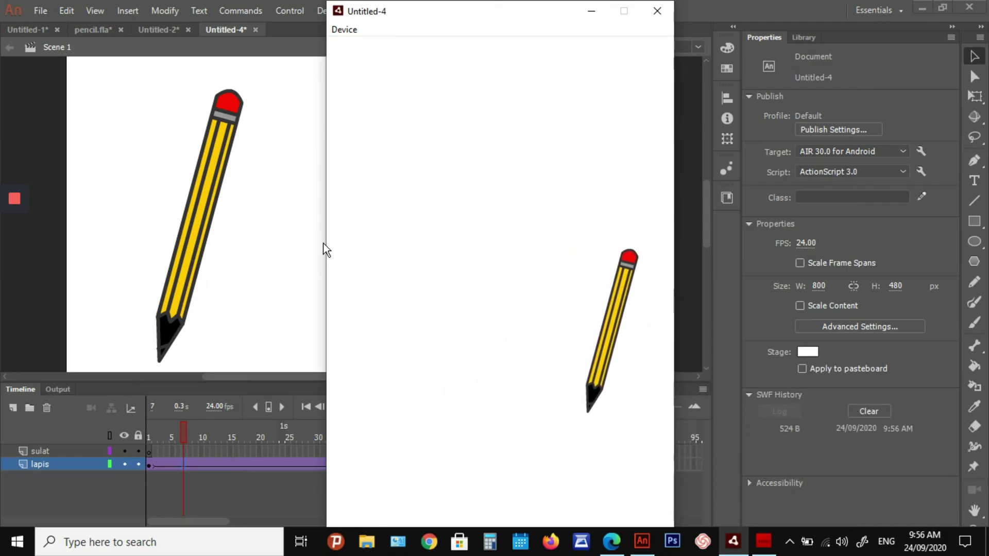
key(ctrl+w)
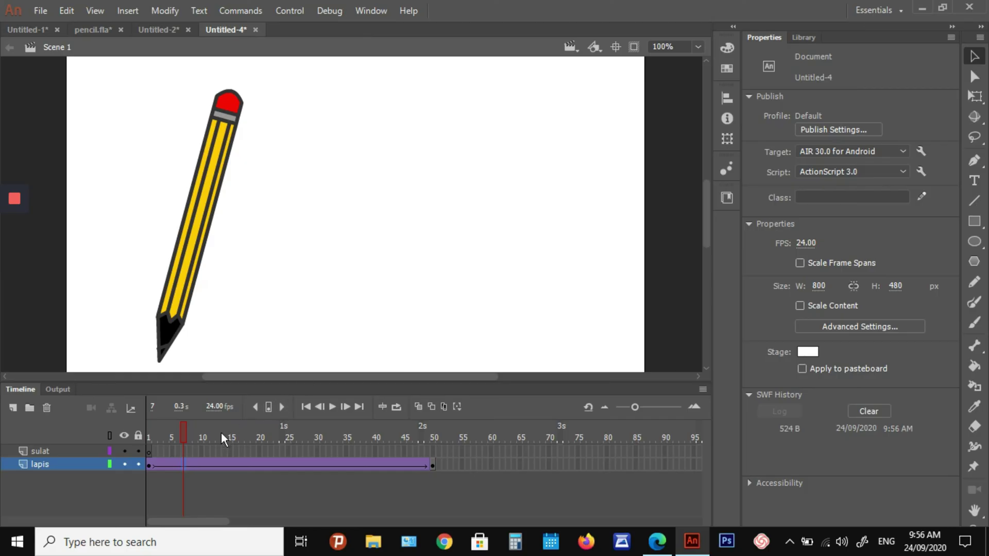
Step: Draw a horizontal line about 612 px long from the pencil tip on frame 1 of the sulat layer, using the Line tool
click(149, 453)
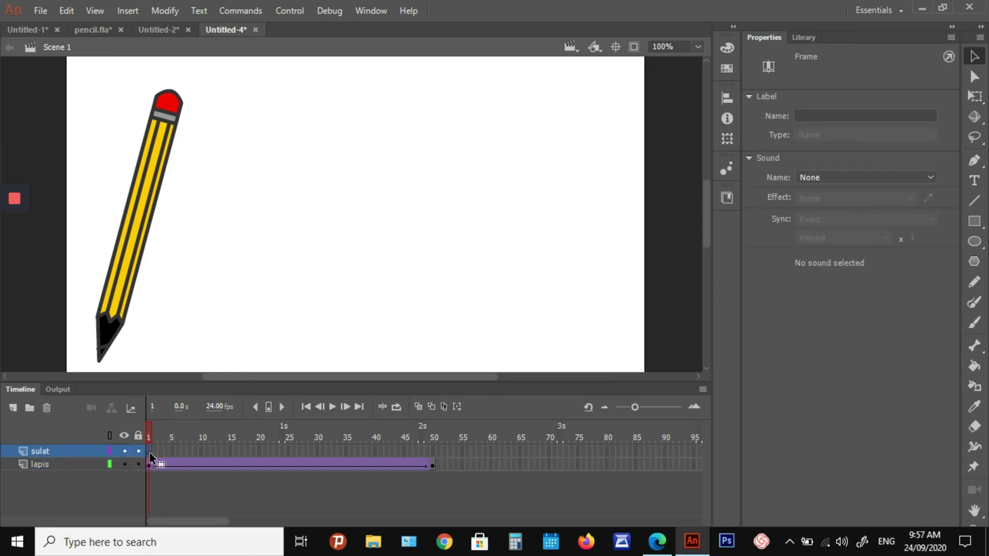
click(967, 202)
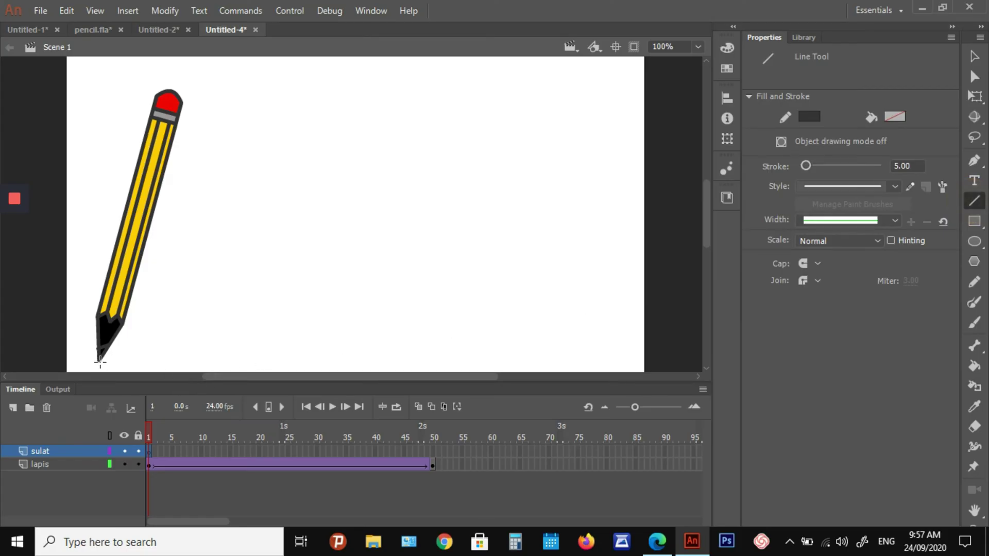
drag(100, 360, 542, 360)
Step: Insert a keyframe at frame 50 of the sulat layer
click(149, 453)
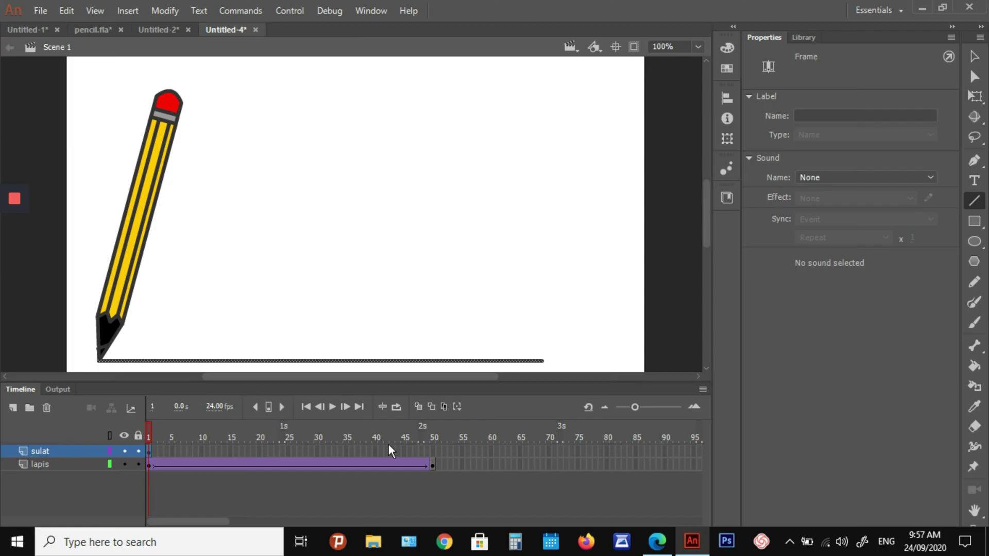
click(434, 453)
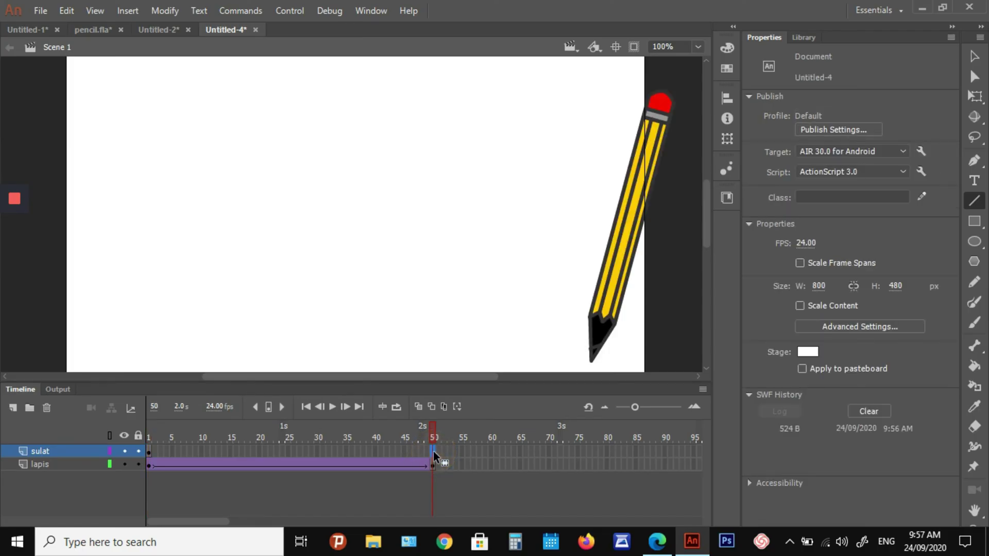
key(F6)
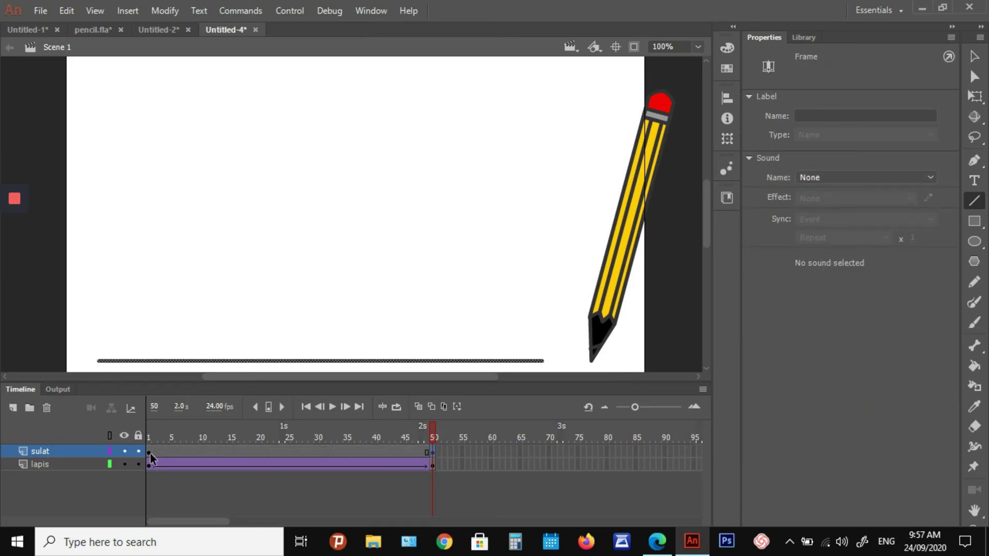
click(149, 452)
Step: At frame 50 of the lapis layer, nudge the pencil left to about X 656 so its tip meets the line's end
click(432, 454)
click(434, 466)
key(shift+Left)
key(shift+Left)
key(shift+Left)
key(shift+Left)
key(shift+Left)
key(shift+Left)
key(shift+Left)
key(shift+Left)
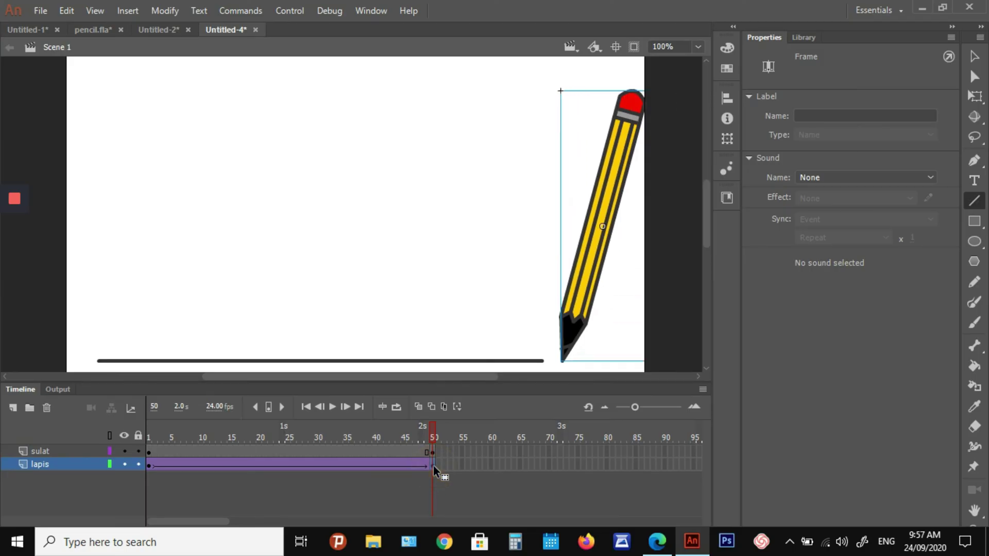
key(Left)
key(Left)
key(Left)
key(Left)
key(Left)
key(Left)
key(Left)
key(Left)
key(Left)
key(Left)
key(Left)
key(Left)
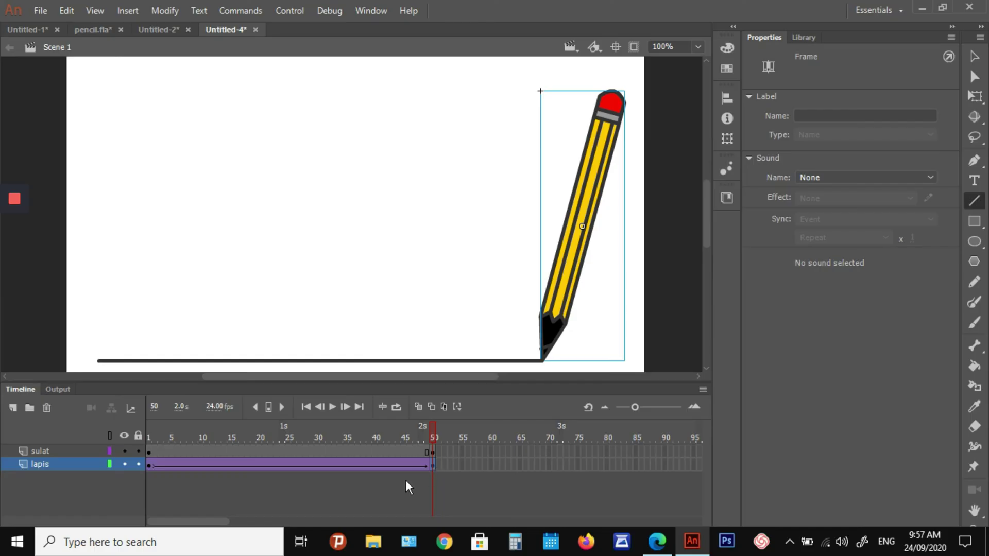
Step: Erase the line on frame 1 of the sulat layer, leaving only a small portion at the pencil tip
click(149, 452)
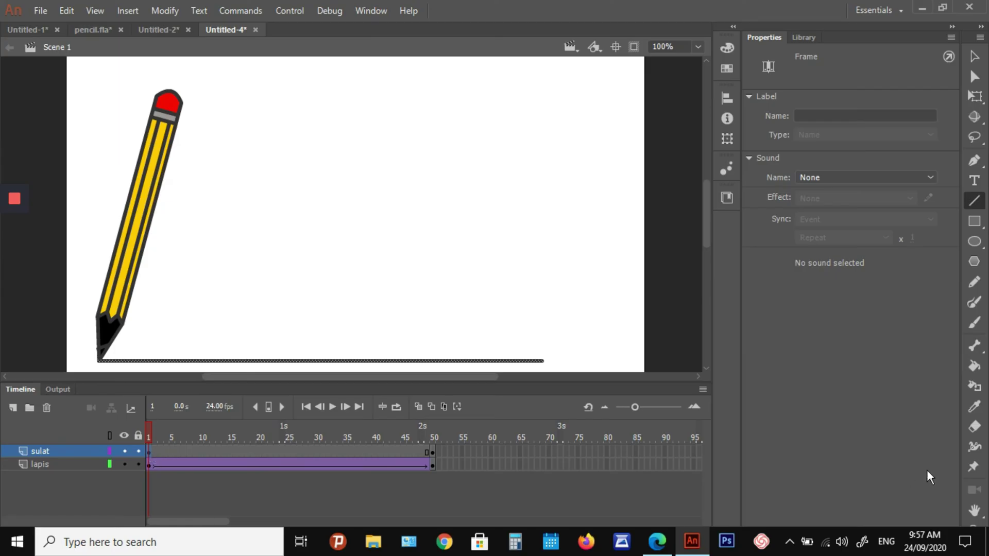
click(977, 431)
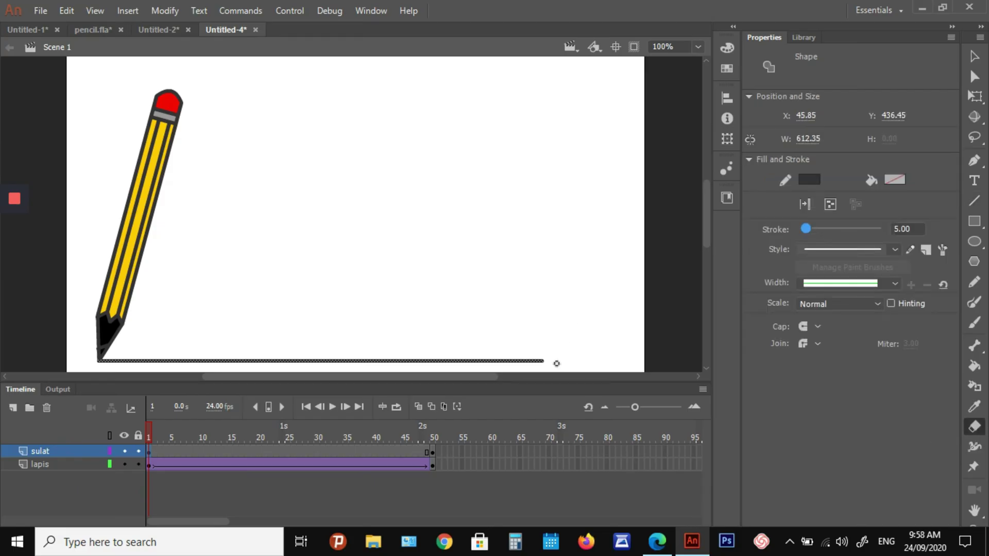
drag(554, 366, 107, 367)
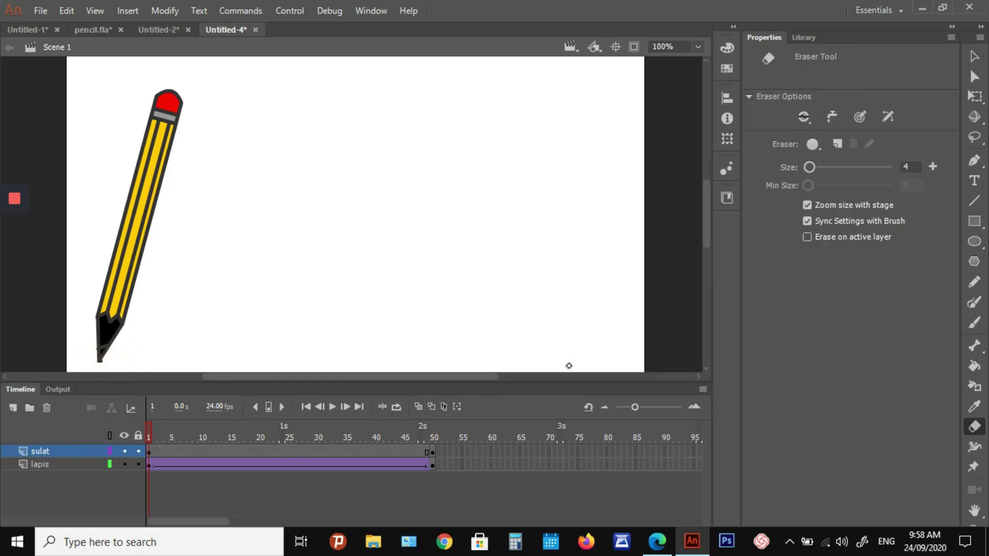
Step: Create a shape tween between the keyframes at frames 1 and 50 of the sulat layer
click(149, 452)
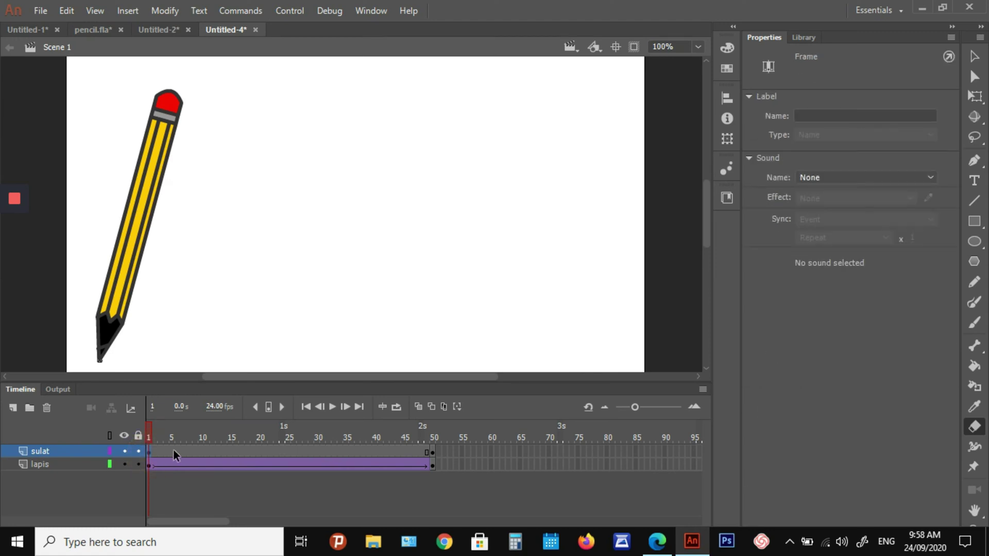
click(433, 453)
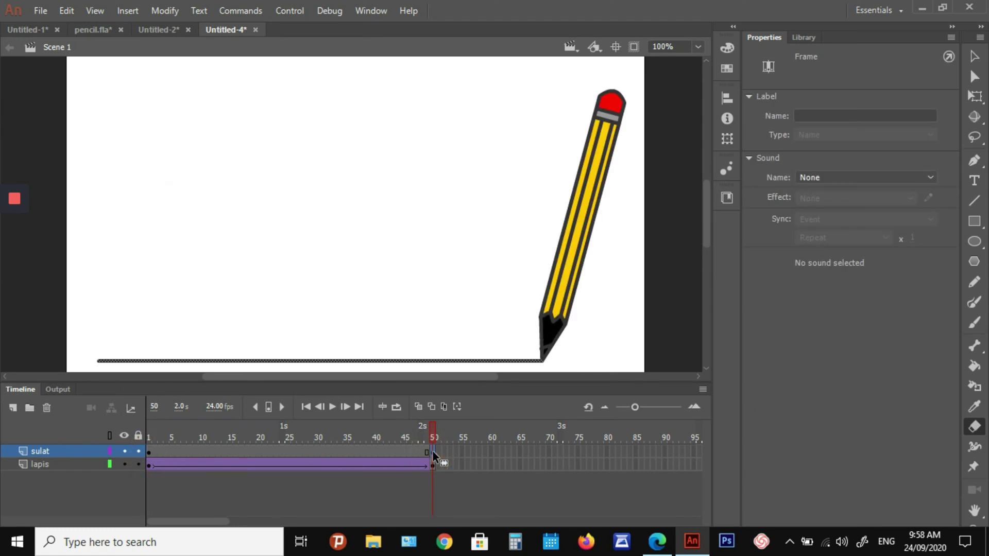
right_click(160, 458)
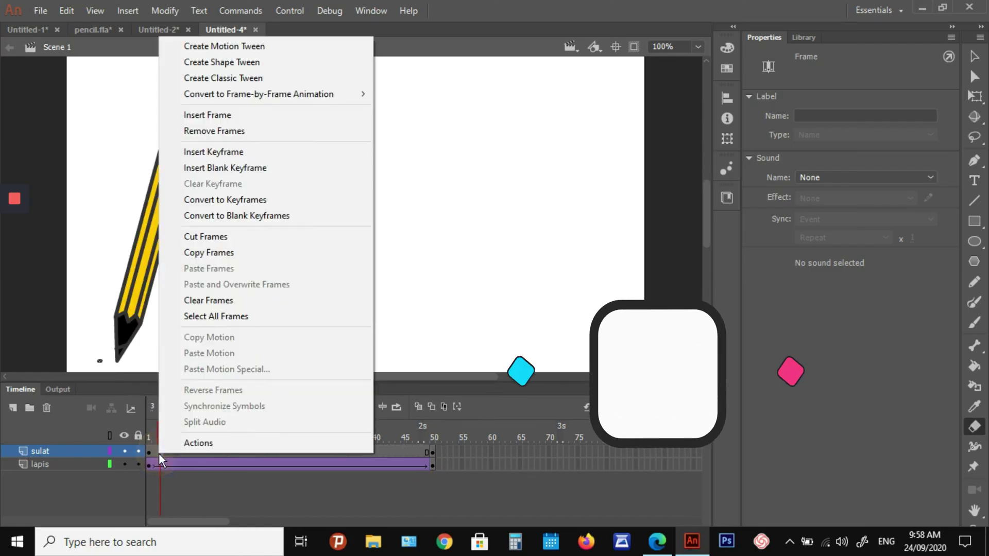
click(221, 62)
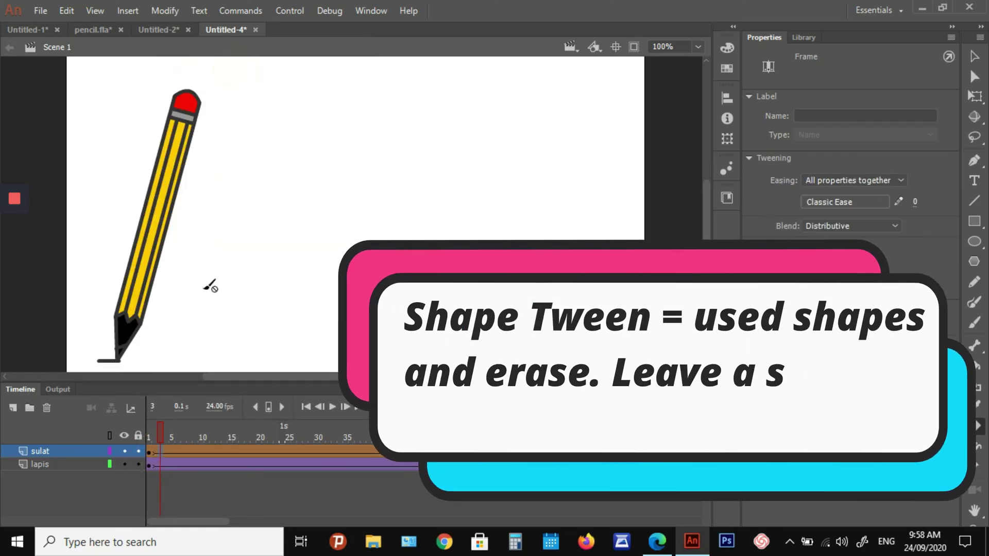
Step: Scrub the timeline from frame 1 to 50 and test the movie to check the line-writing animation
click(148, 451)
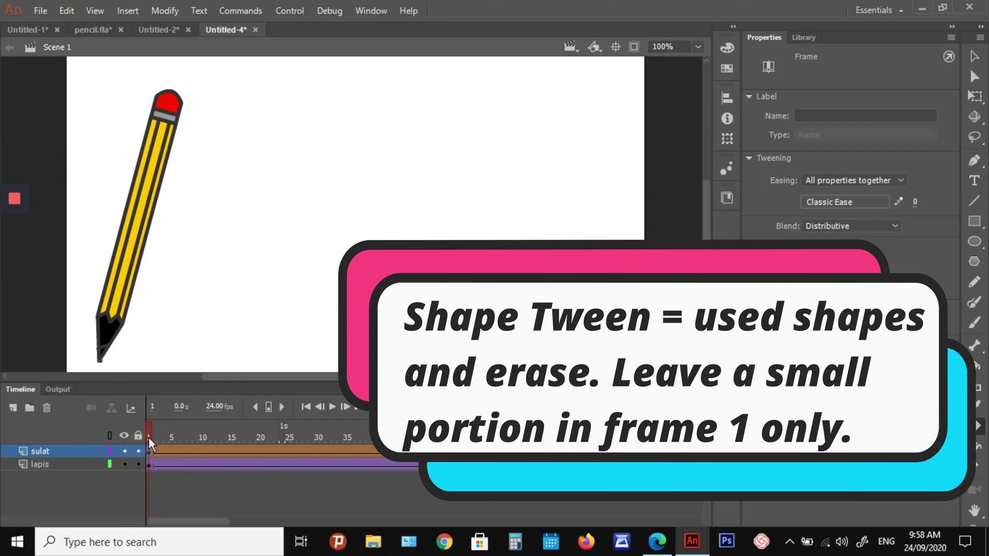
drag(149, 437, 431, 450)
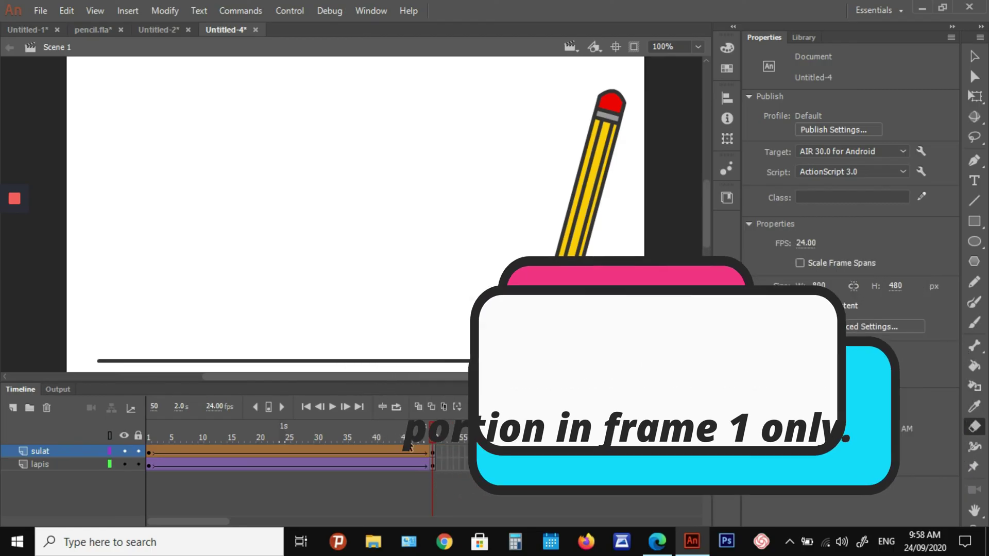
key(e)
key(ctrl+Return)
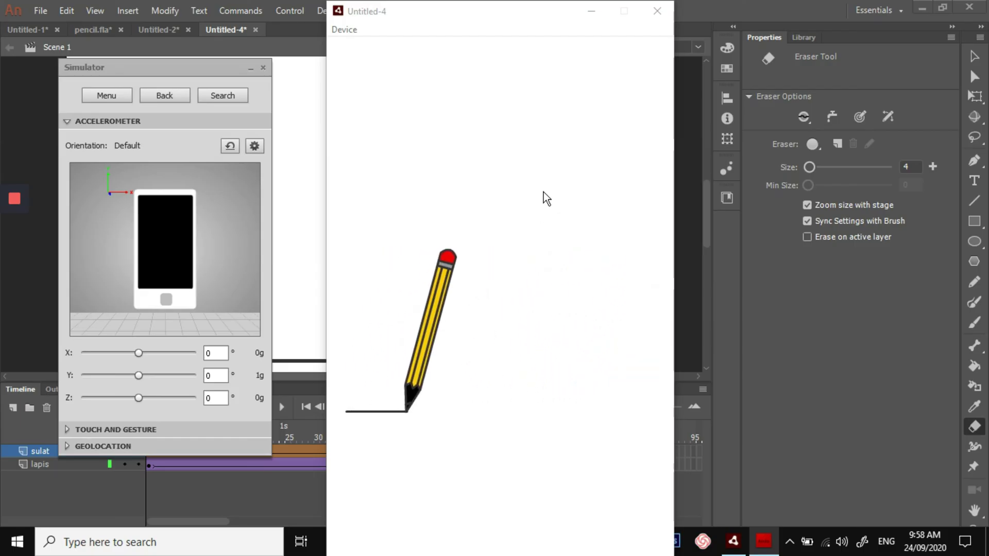
key(ctrl+w)
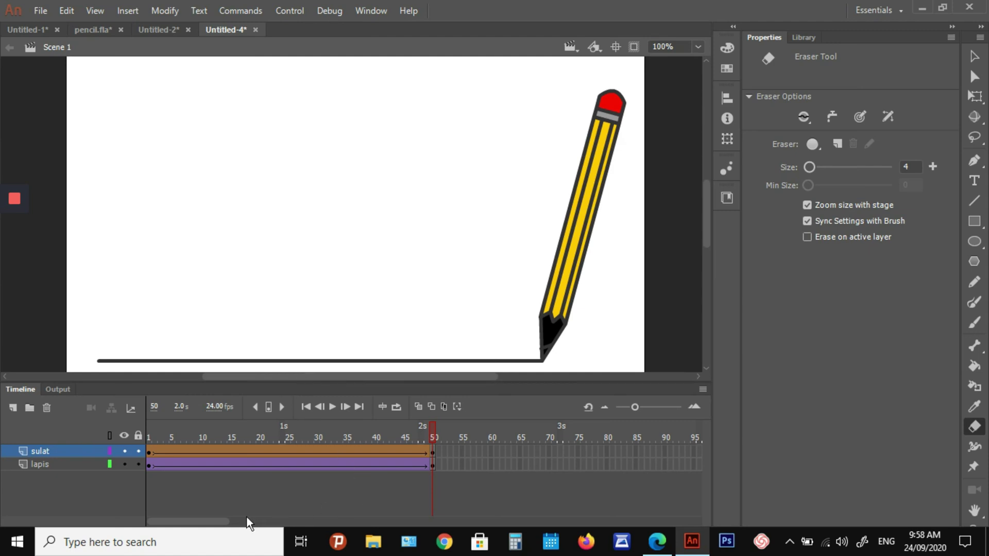
Step: Insert keyframes at frame 70 on both the sulat and lapis layers
drag(225, 525, 250, 526)
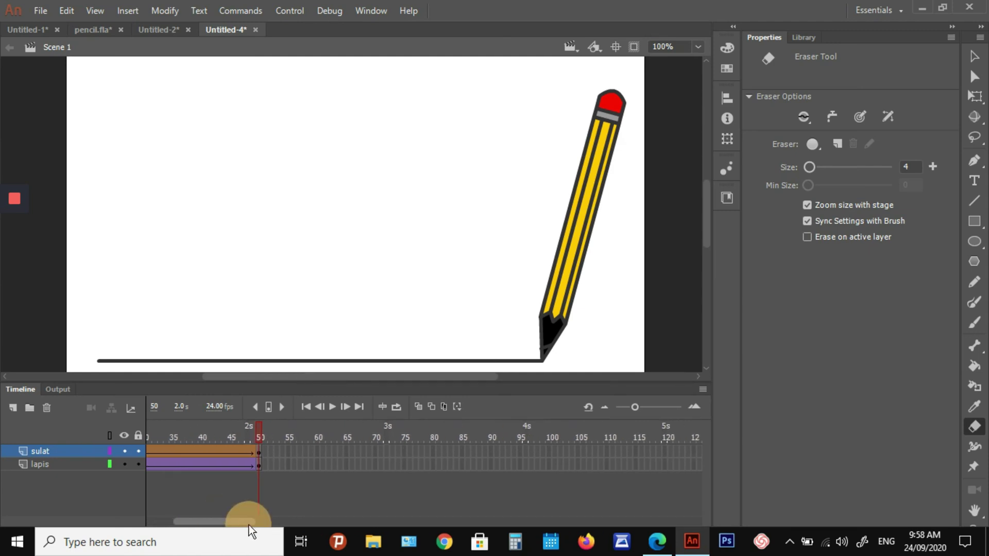
click(375, 466)
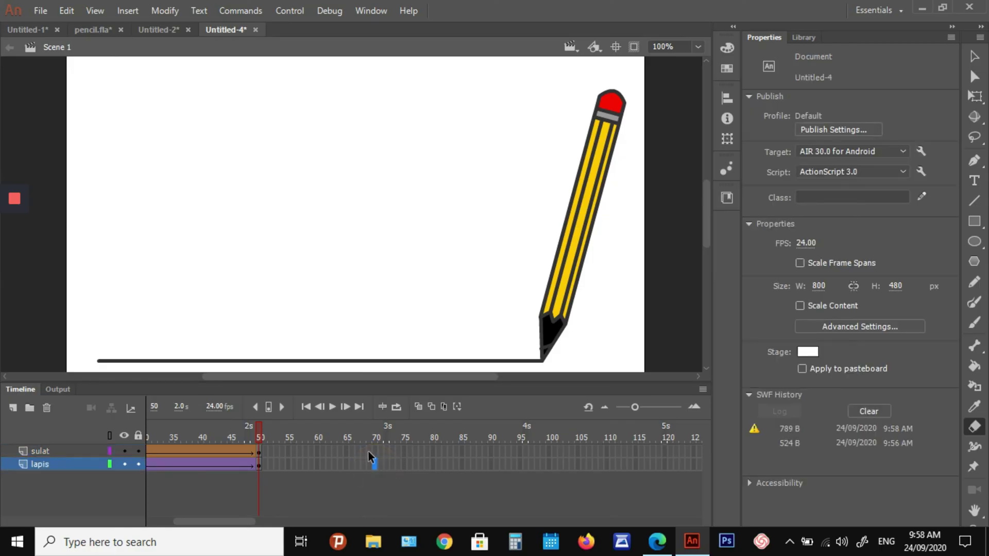
drag(375, 452, 375, 465)
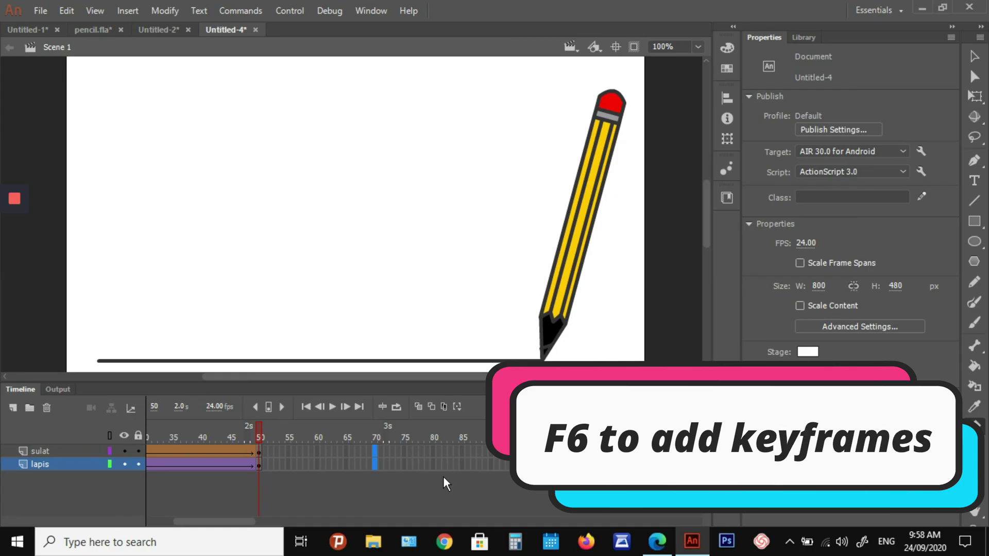
key(F6)
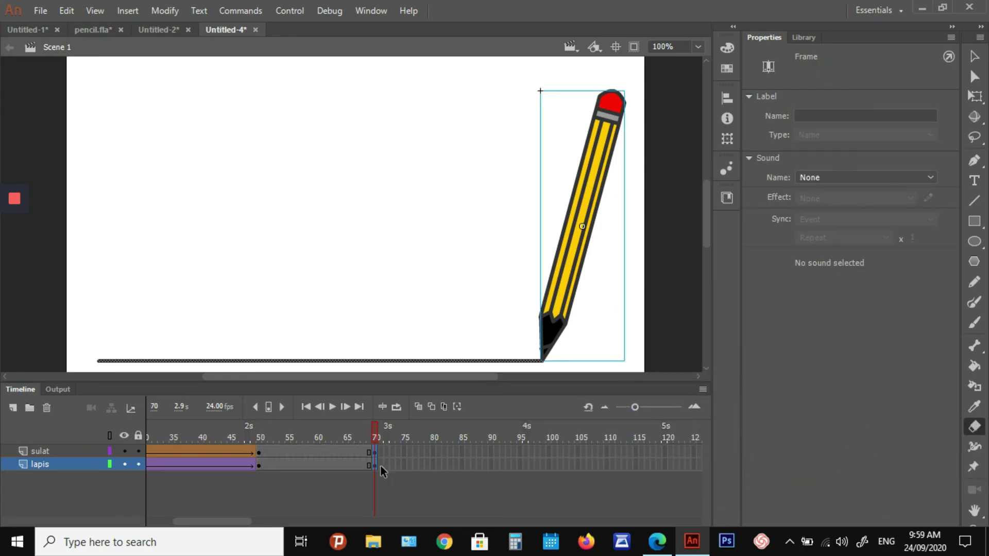
Step: At frame 70 of the lapis layer, rotate the pencil upside down so its eraser meets the line's end, and nudge it down 1 px
click(312, 464)
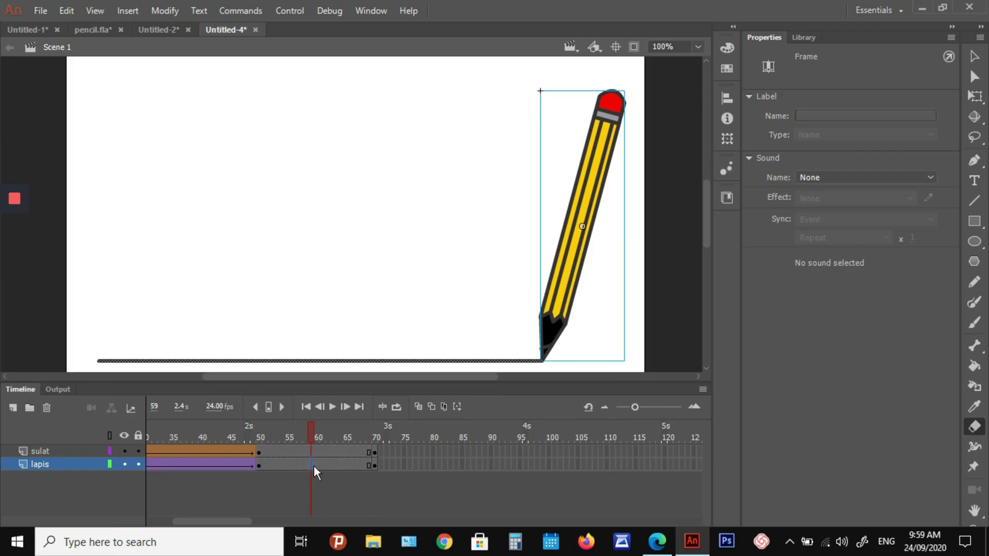
click(374, 456)
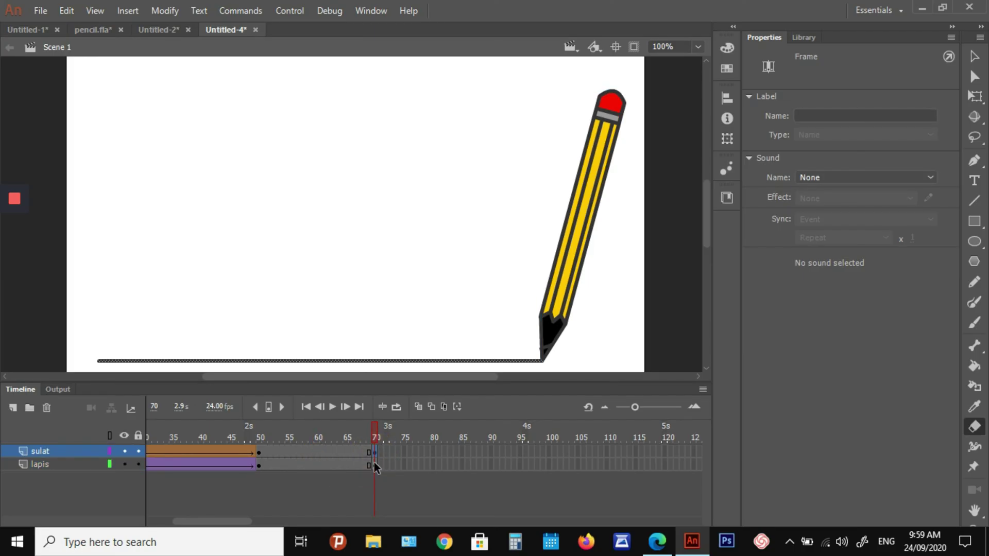
click(374, 465)
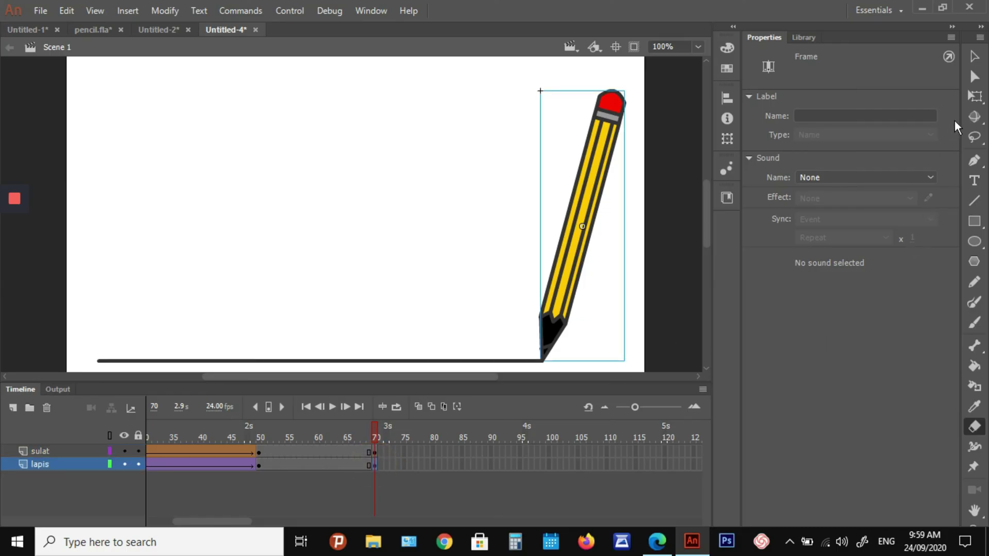
click(974, 97)
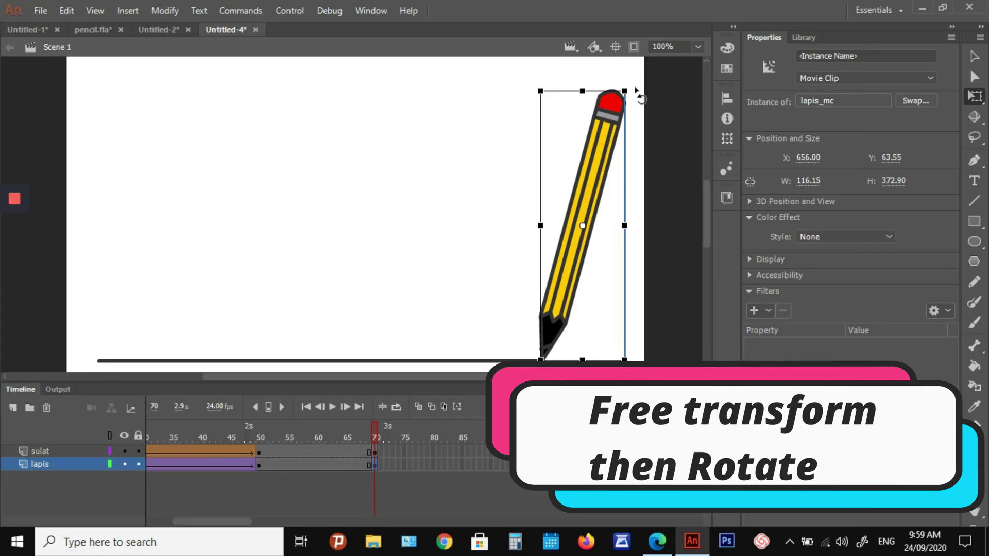
mouse_move(638, 95)
mouse_down()
mouse_move(634, 88)
mouse_move(687, 176)
mouse_move(673, 316)
mouse_move(621, 383)
mouse_move(598, 395)
mouse_move(527, 391)
mouse_up()
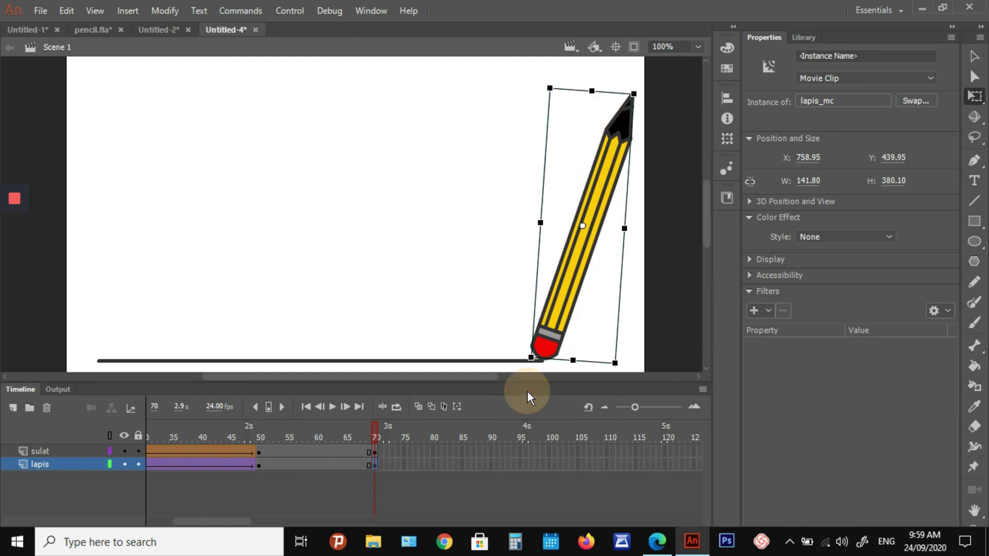
click(473, 255)
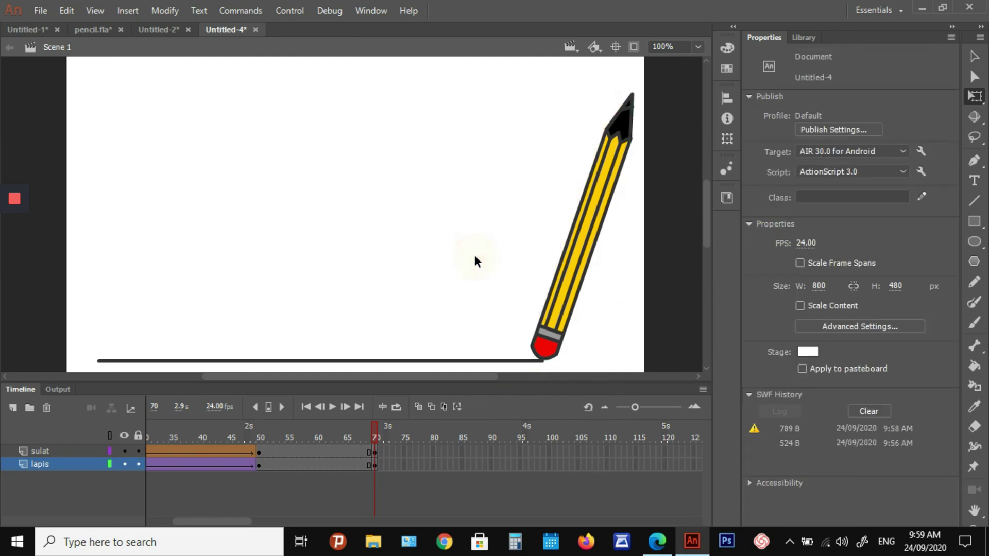
click(567, 278)
key(Down)
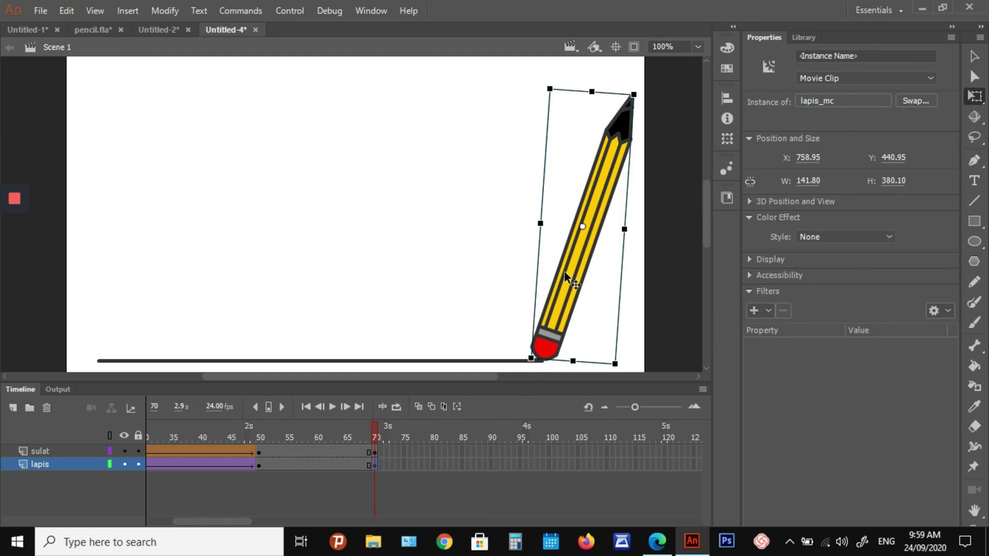
Step: Create a classic tween between the keyframes at frames 50 and 70 of the lapis layer
click(315, 465)
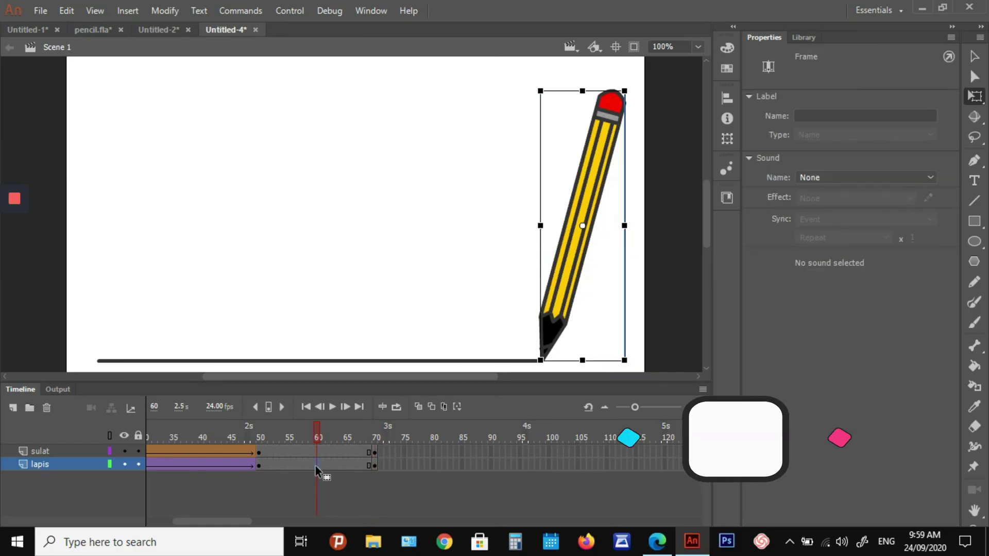
right_click(271, 465)
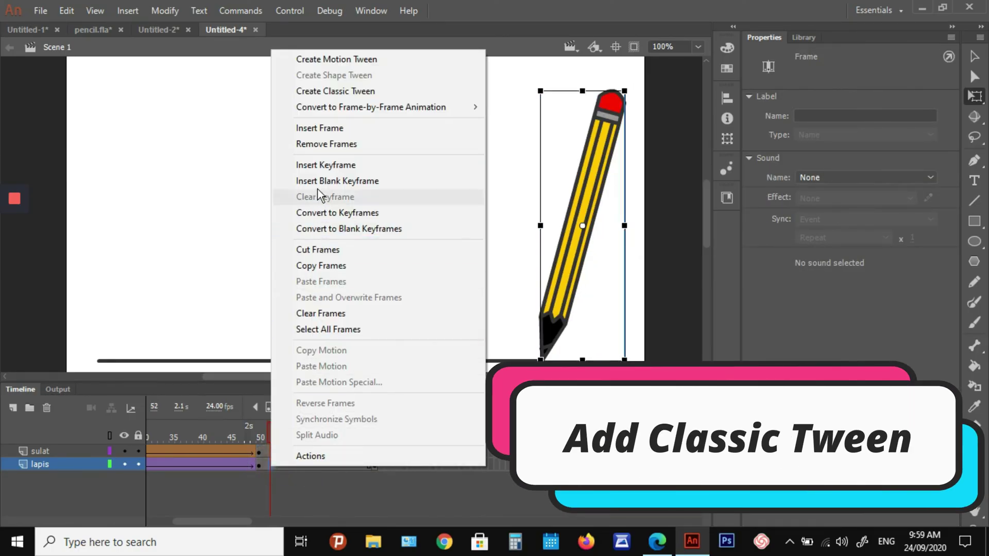
click(332, 92)
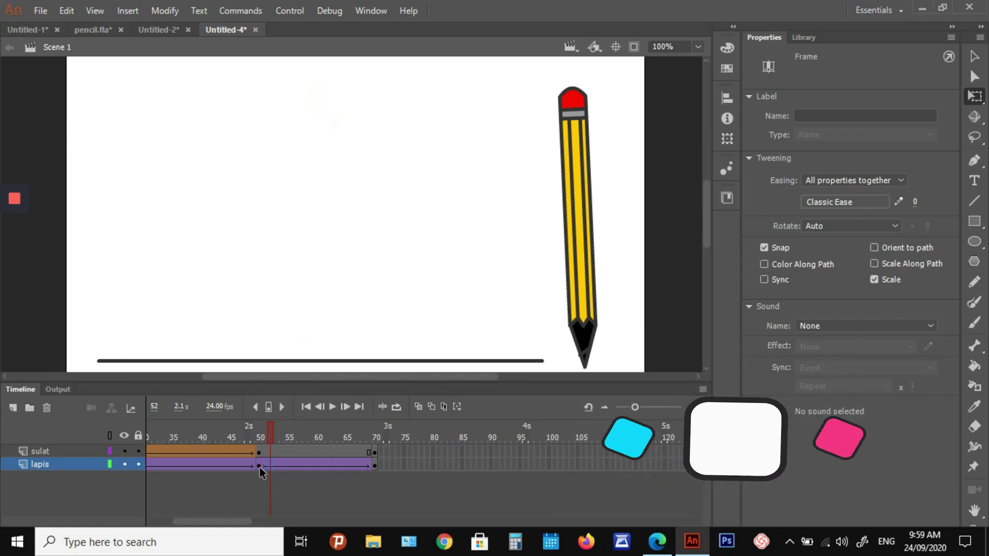
Step: Scrub the timeline from frame 50 to 70 and test the movie to check the pencil's flip
click(259, 467)
drag(260, 433, 383, 448)
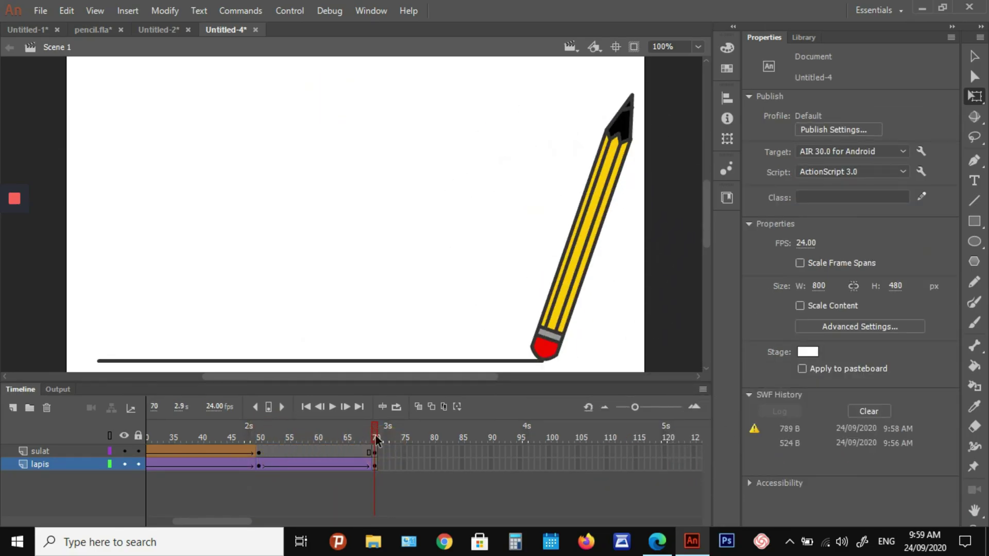
key(ctrl+Return)
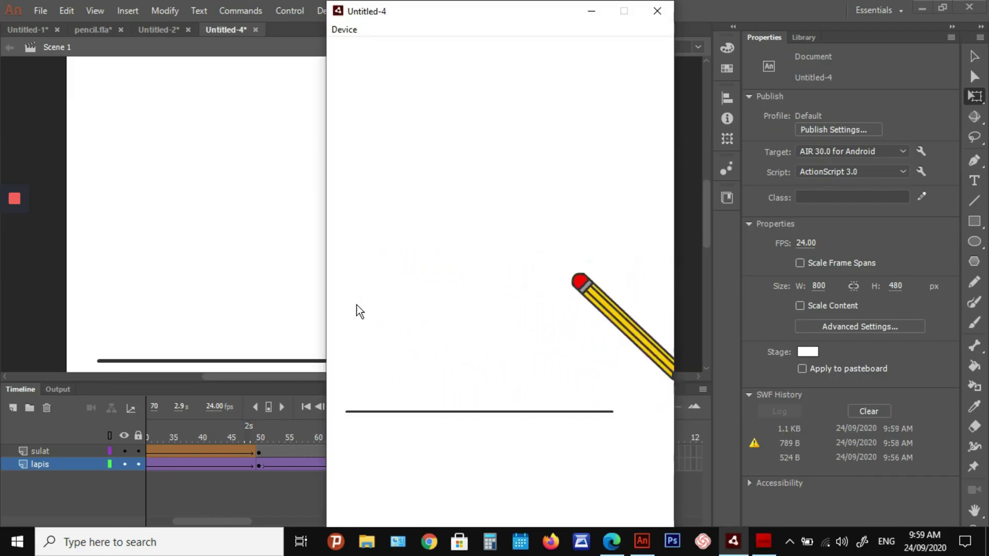
click(656, 11)
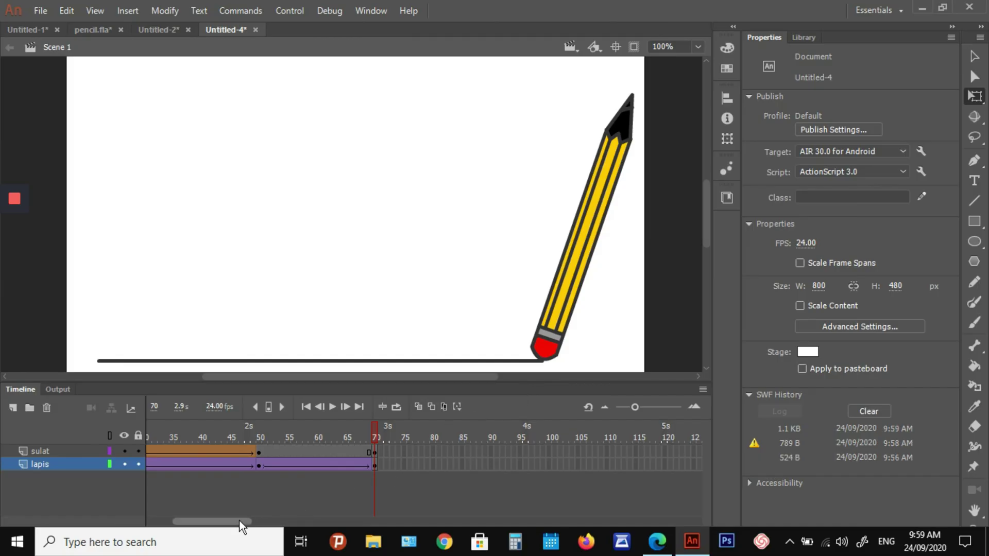
Step: Insert keyframes at frame 120 on both the sulat and lapis layers
drag(239, 521, 265, 524)
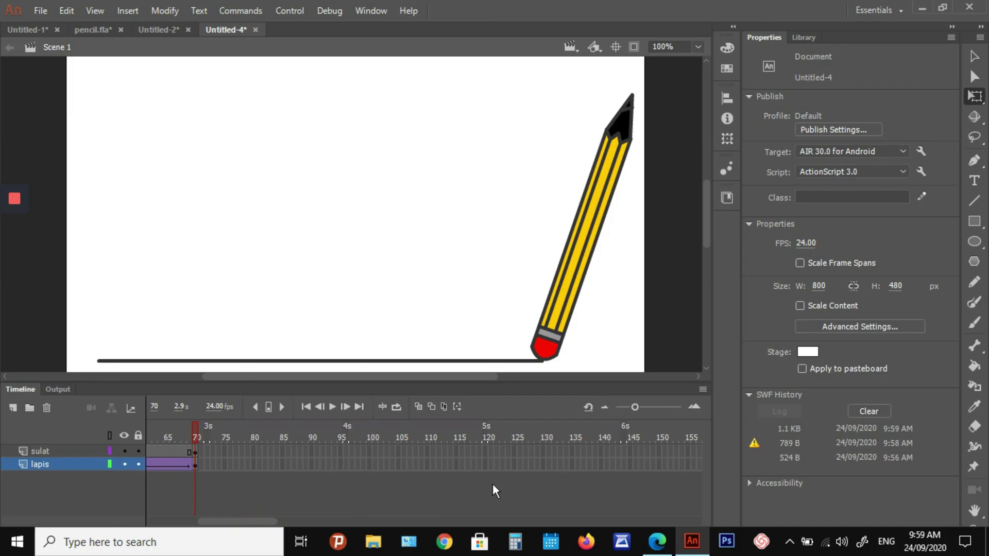
click(514, 450)
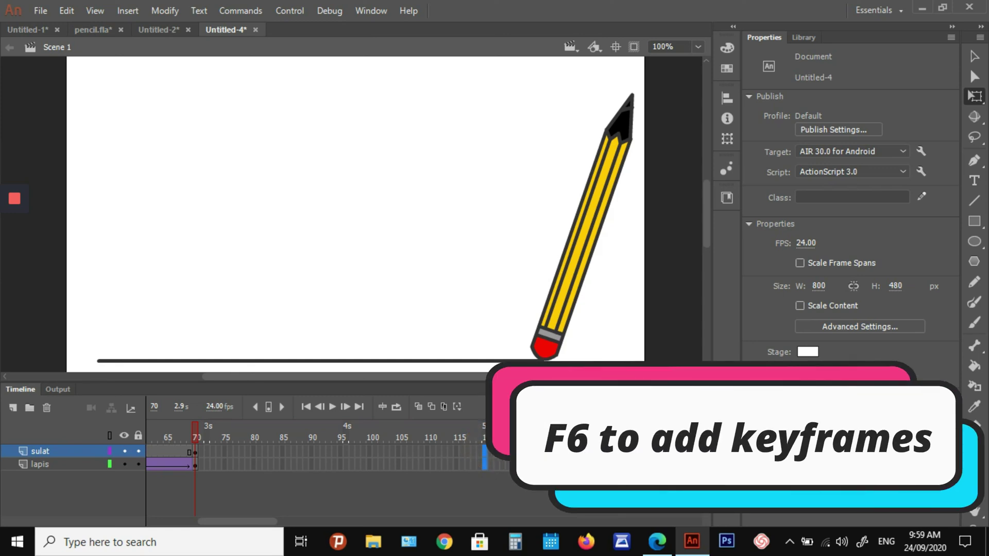
key(F6)
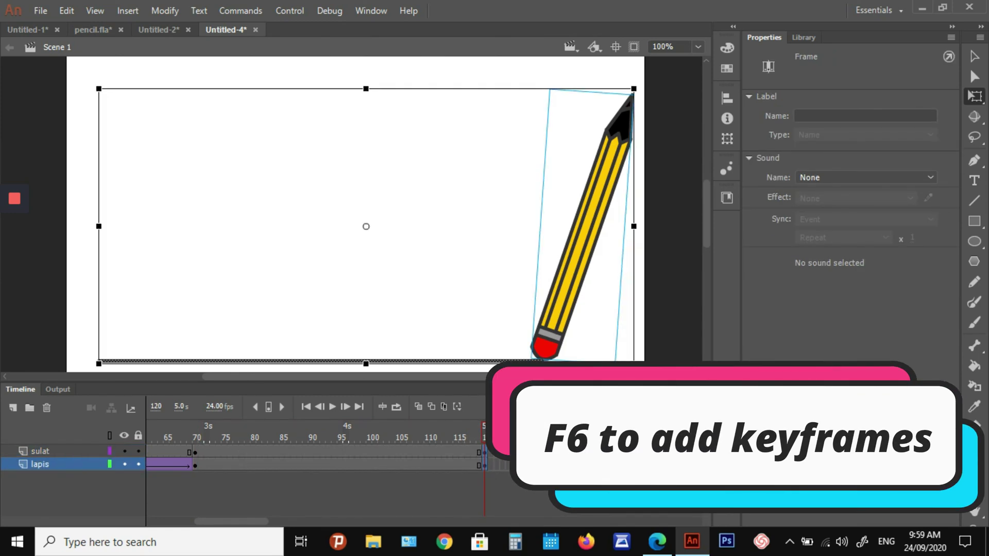
Step: At frame 120 of the lapis layer, move the upside-down pencil so its eraser sits on the left end of the line
click(381, 460)
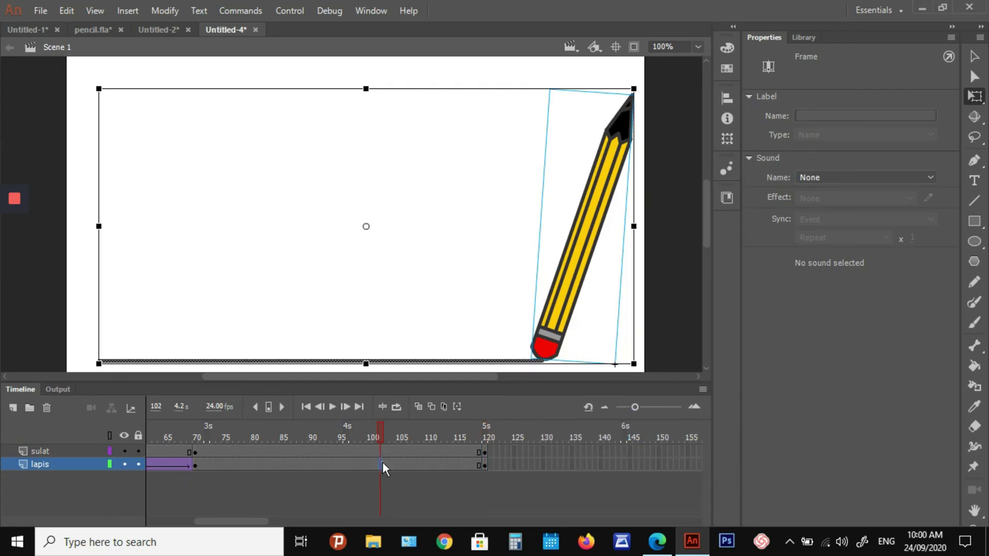
click(194, 465)
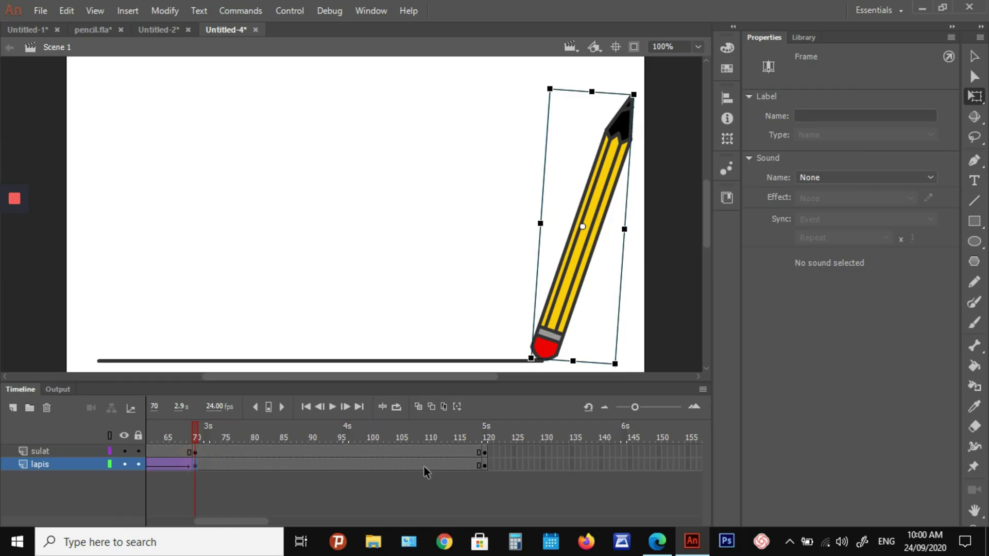
click(486, 465)
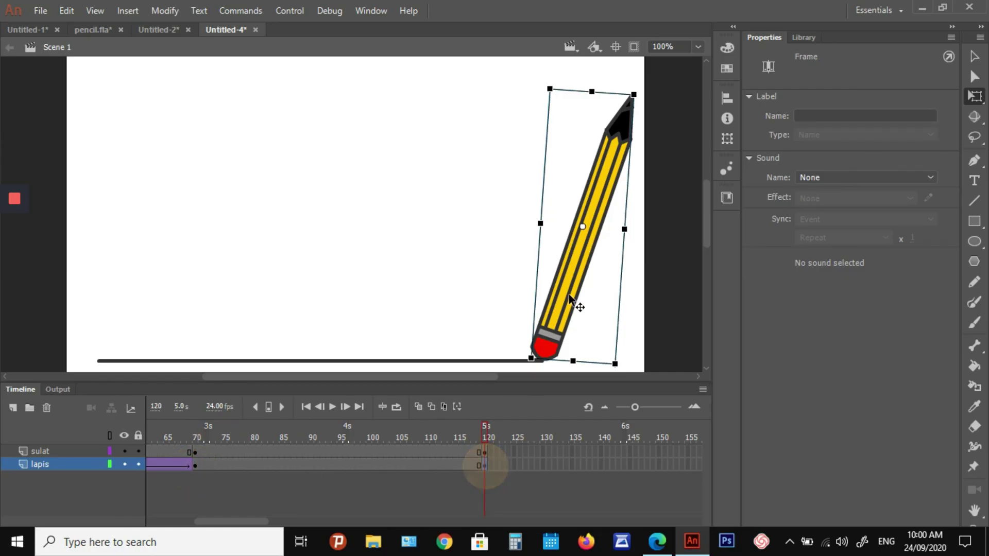
drag(579, 281, 132, 308)
click(360, 294)
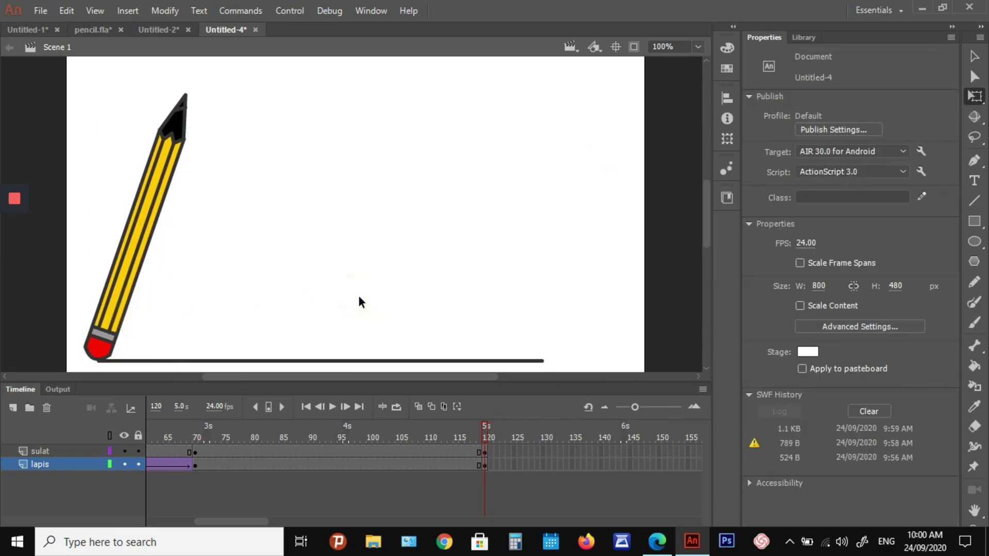
Step: Create a classic tween between frames 70 and 120 of the lapis layer and scrub through it to check the movement
click(220, 465)
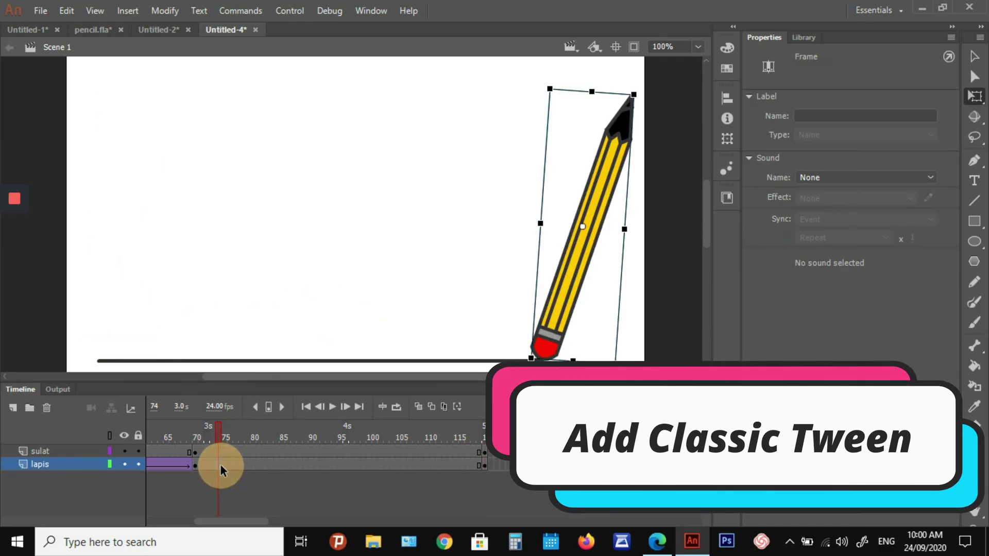
right_click(221, 465)
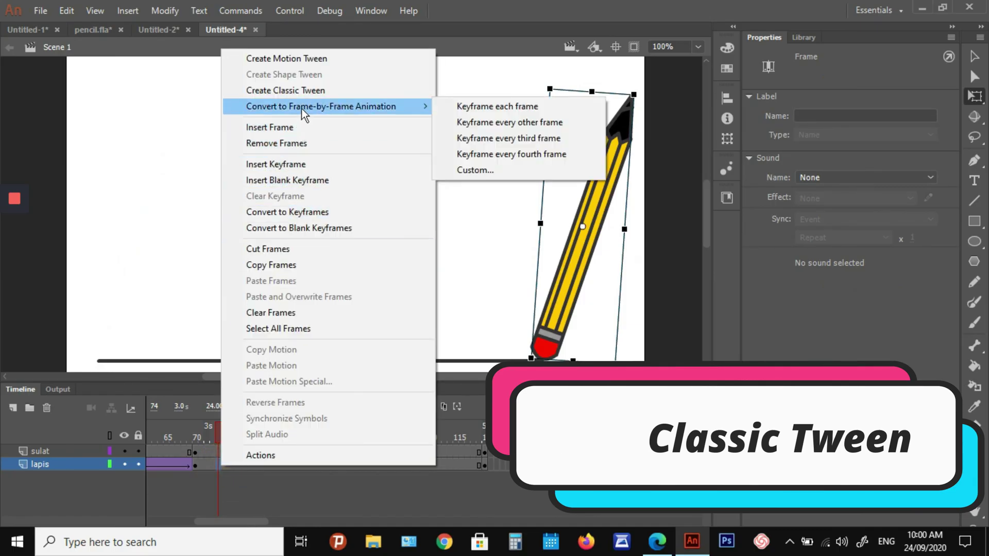
click(301, 91)
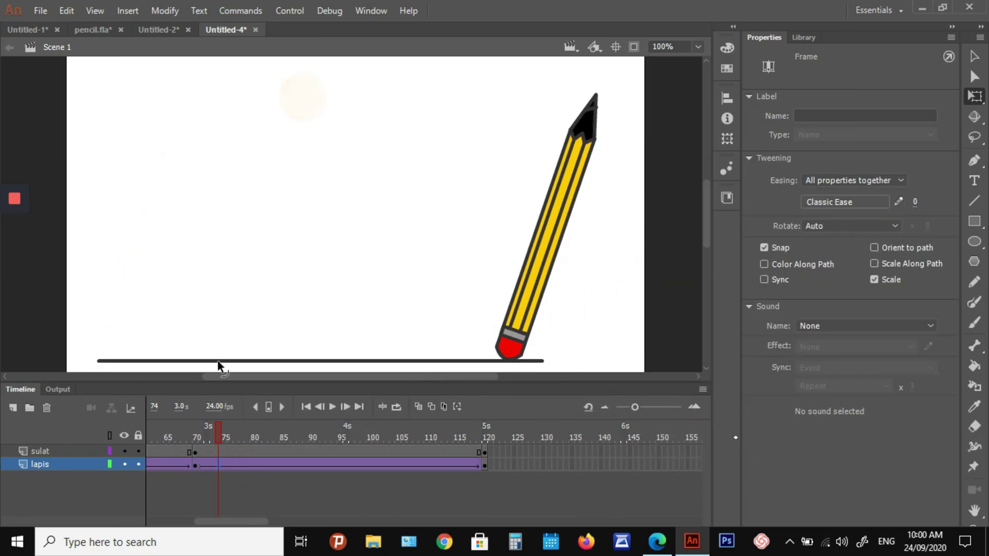
click(196, 465)
mouse_move(197, 433)
mouse_down()
mouse_move(487, 444)
mouse_move(193, 451)
mouse_move(489, 459)
mouse_up()
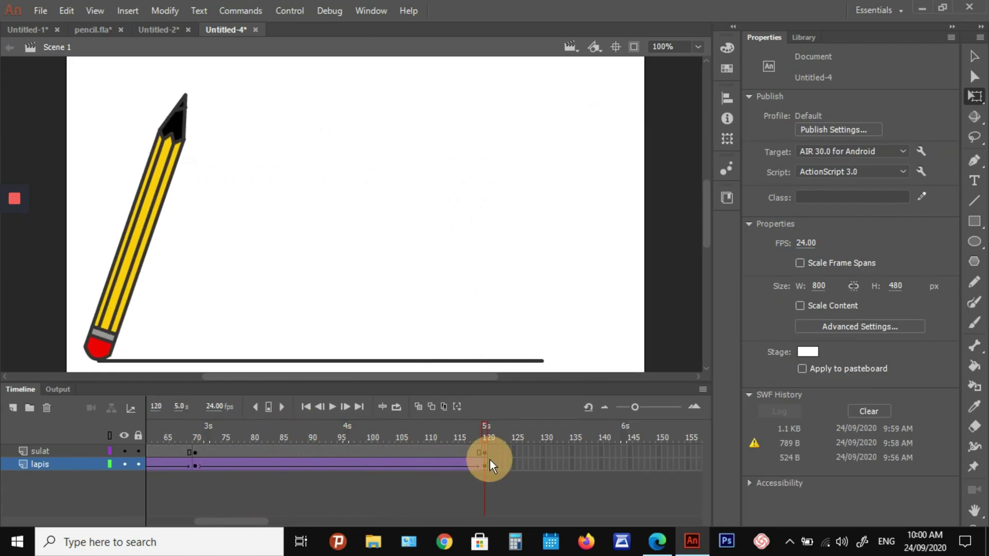
Step: At frame 120 of the sulat layer, erase the line with the Eraser tool, leaving only a short piece under the pencil's eraser
click(215, 453)
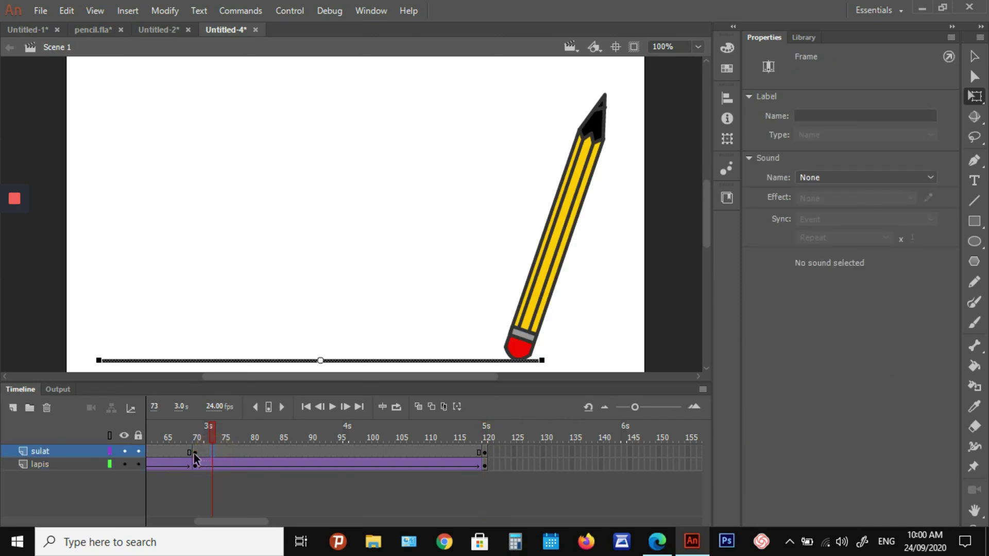
click(196, 453)
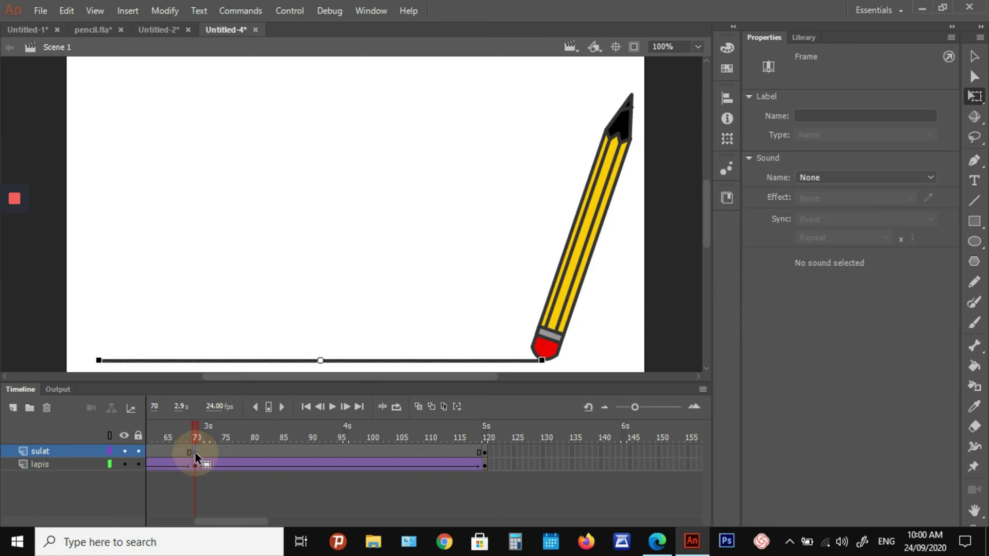
click(485, 453)
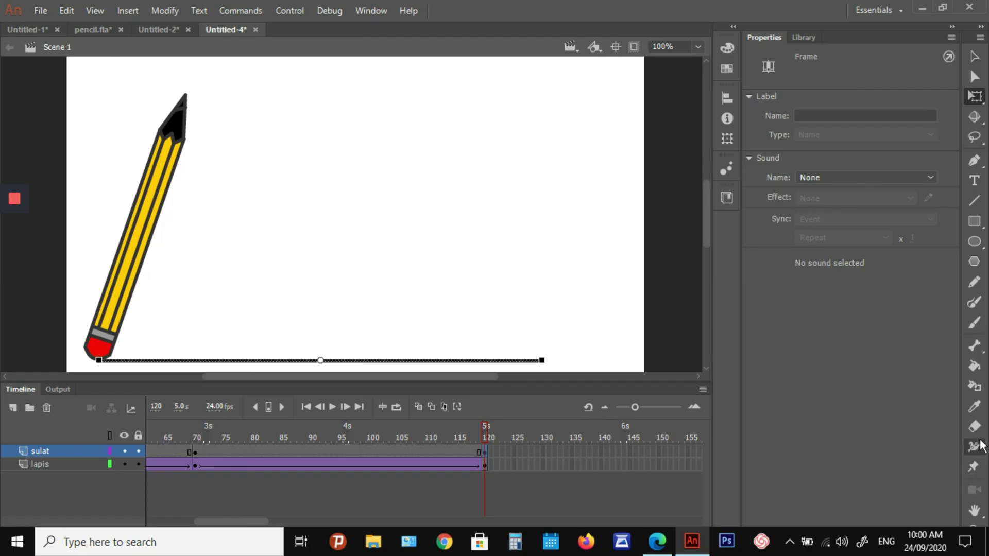
click(974, 426)
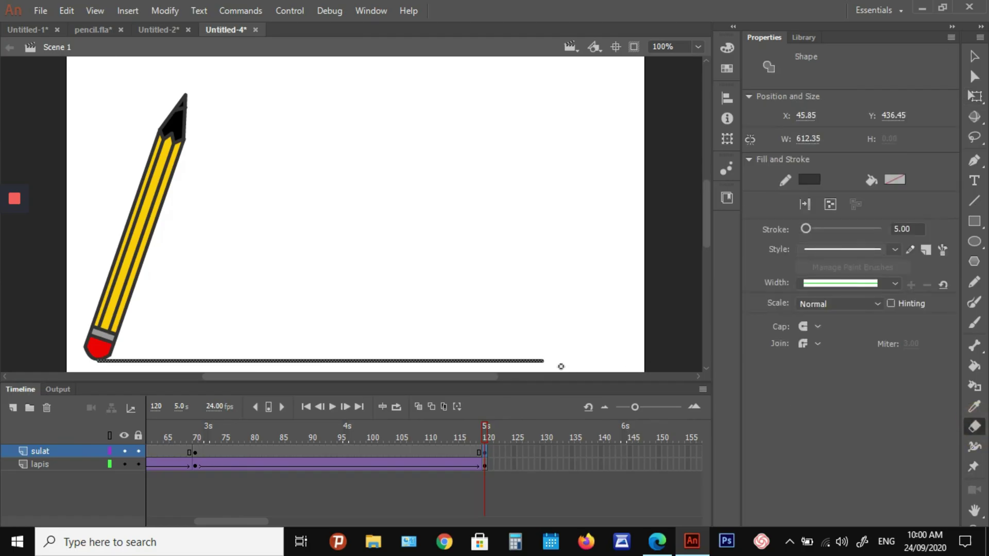
drag(555, 367, 123, 366)
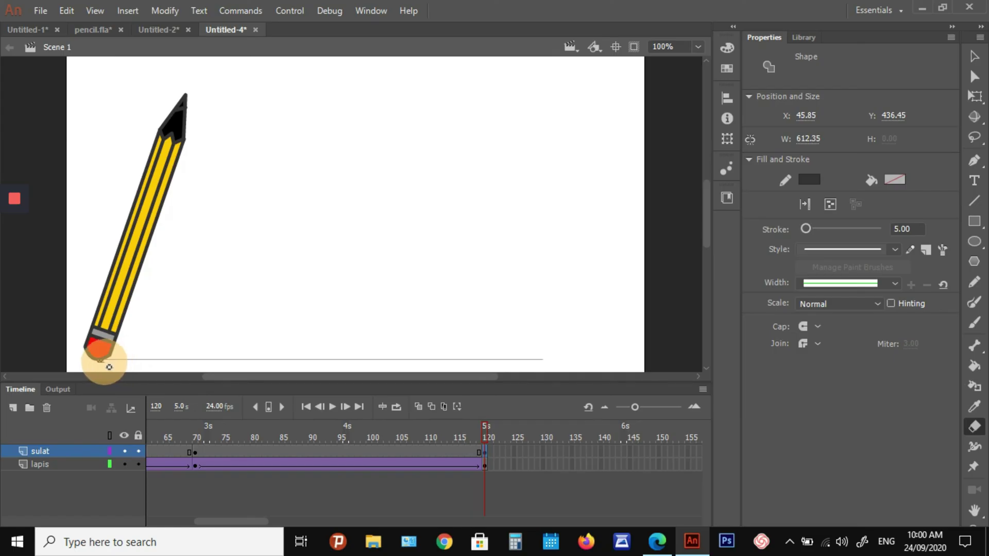
drag(108, 367, 105, 367)
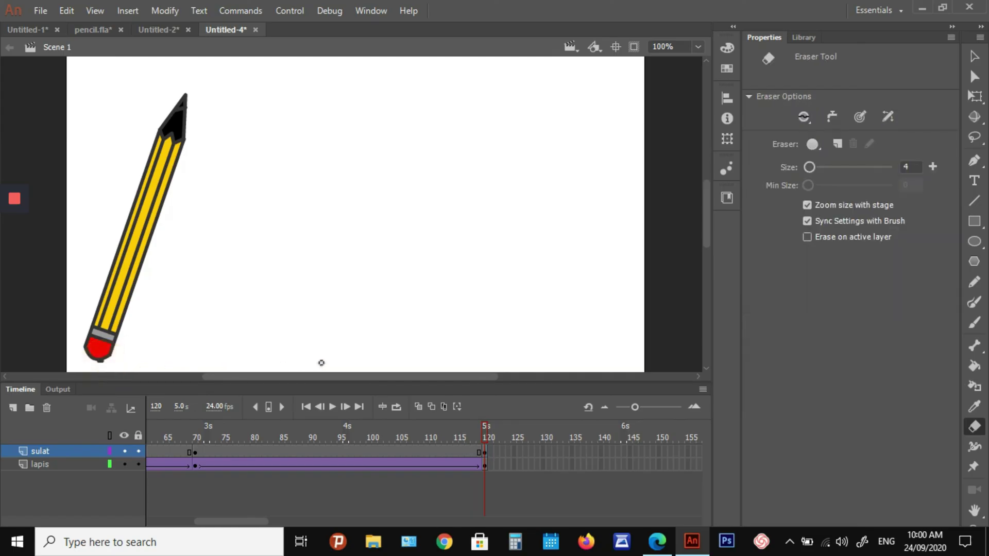
Step: Create a shape tween between frames 70 and 120 of the sulat layer, and scrub and test the movie to check the erasing
click(212, 451)
right_click(216, 453)
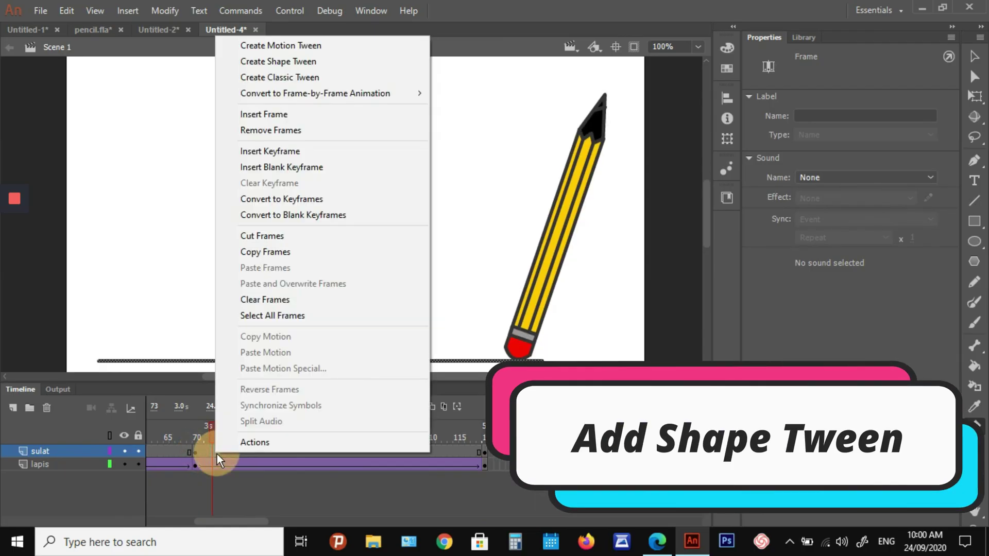
click(332, 64)
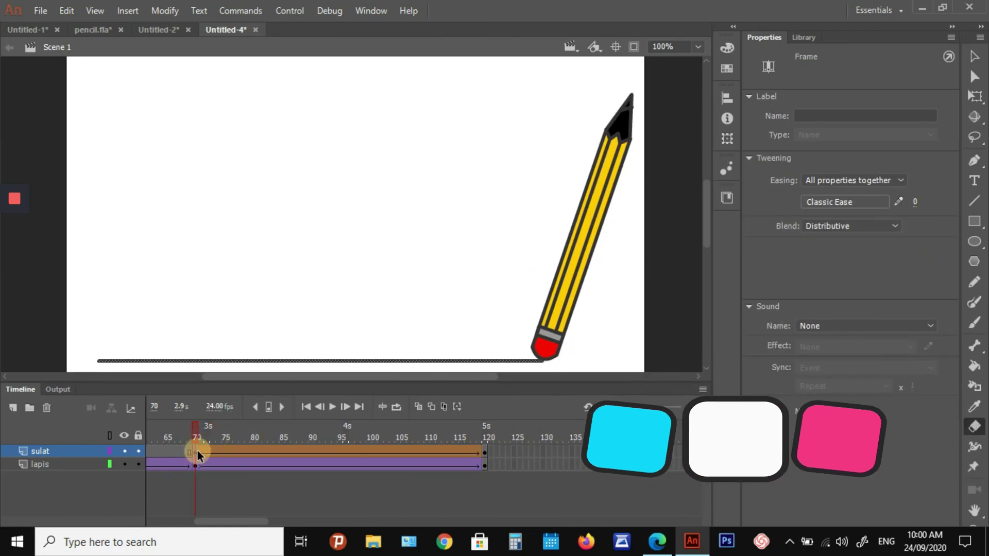
drag(194, 426, 478, 435)
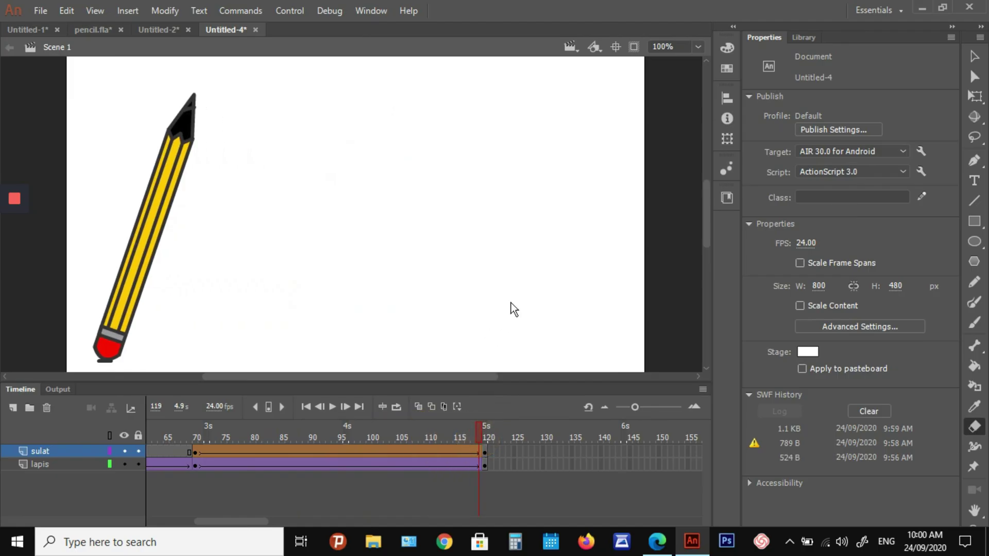
key(ctrl+Return)
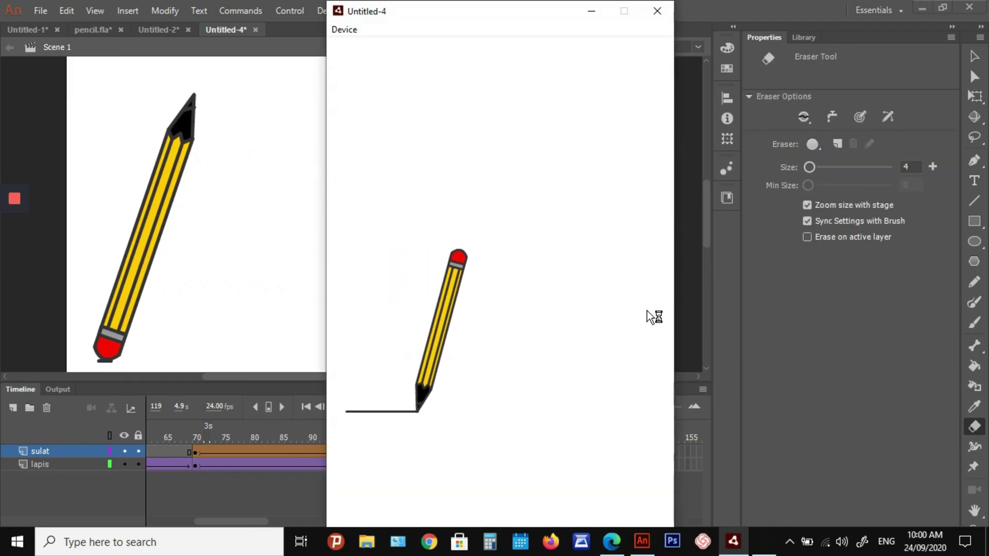